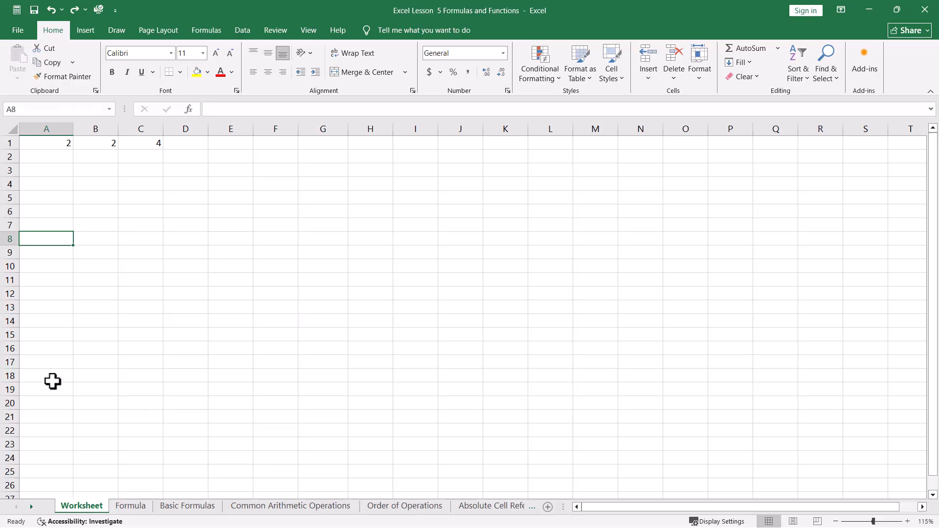
Inspect the formula behind the result in cell C1
{"action": "left_click", "coordinate": [140, 144]}
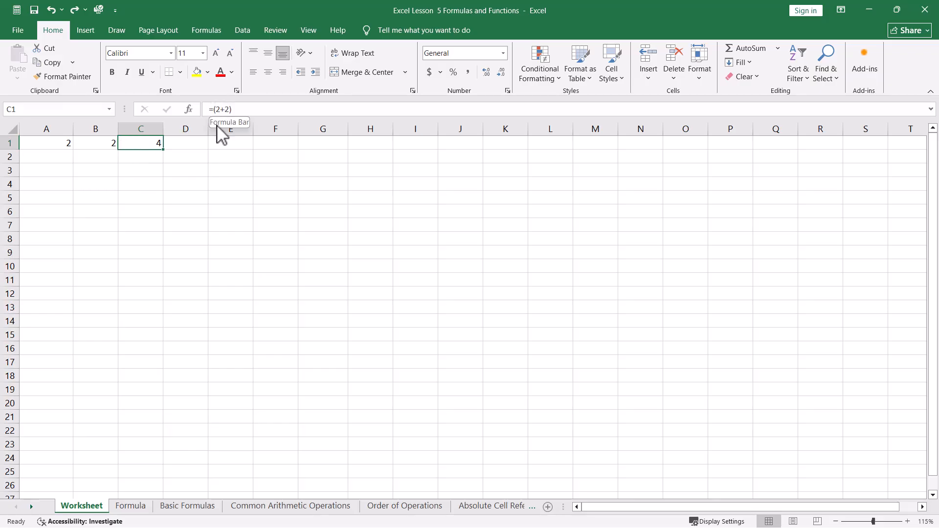
{"action": "left_click", "coordinate": [150, 184]}
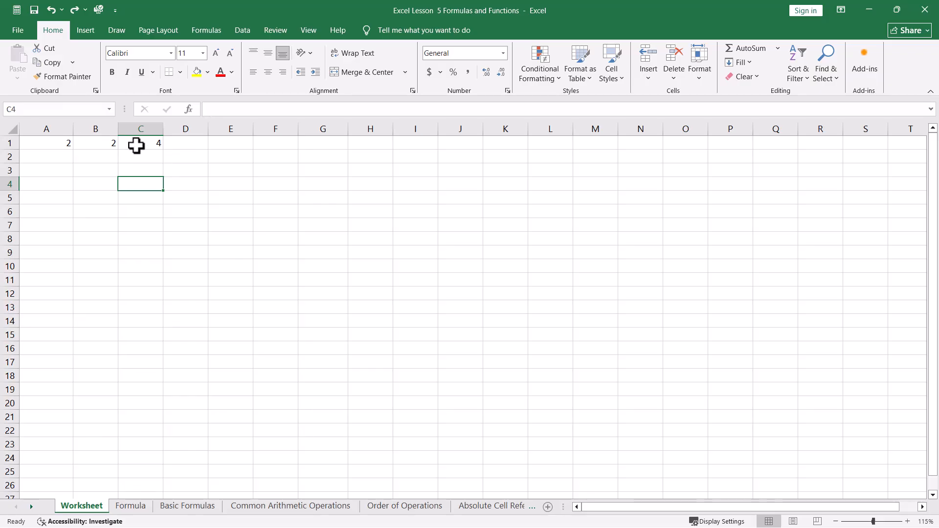
{"action": "left_click", "coordinate": [137, 144]}
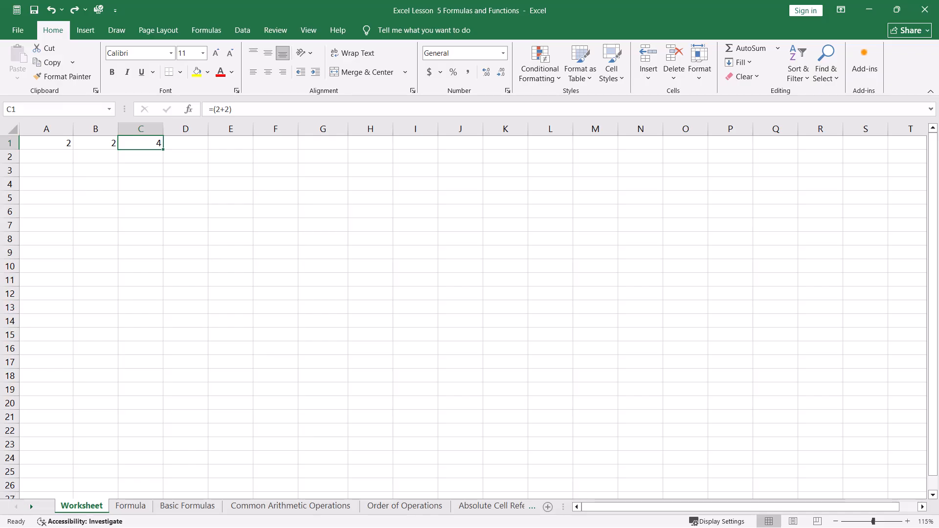
{"action": "left_click", "coordinate": [217, 225]}
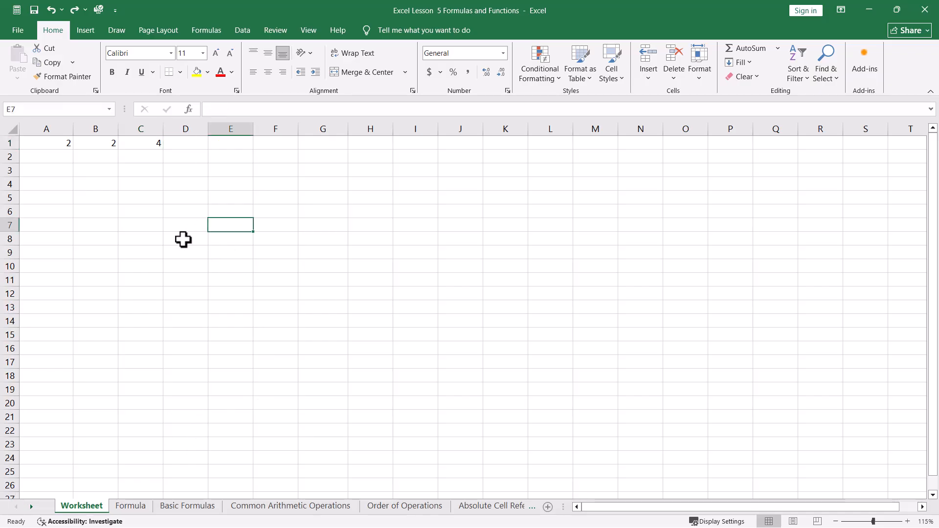
Replace the formula in C1 with =SUM(A1:B1) and check the entered formula
{"action": "left_click", "coordinate": [144, 141]}
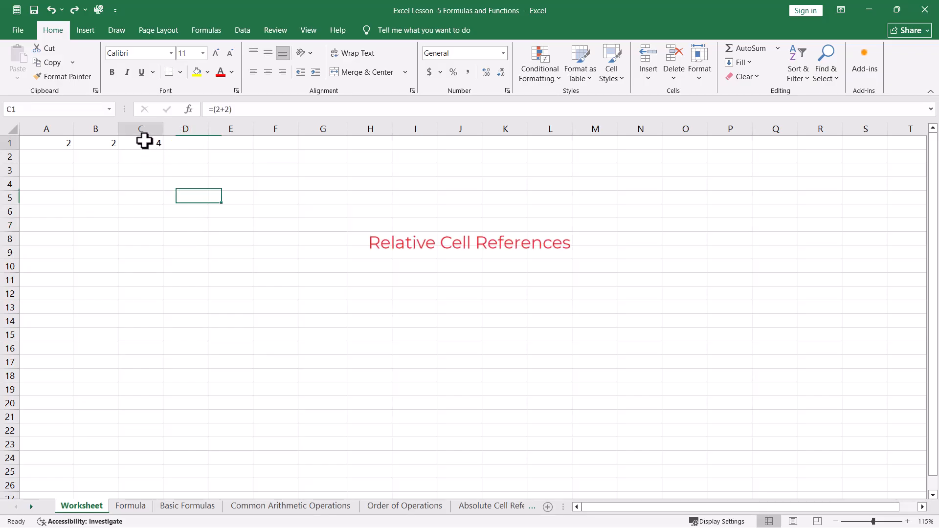
{"action": "key", "text": "Delete"}
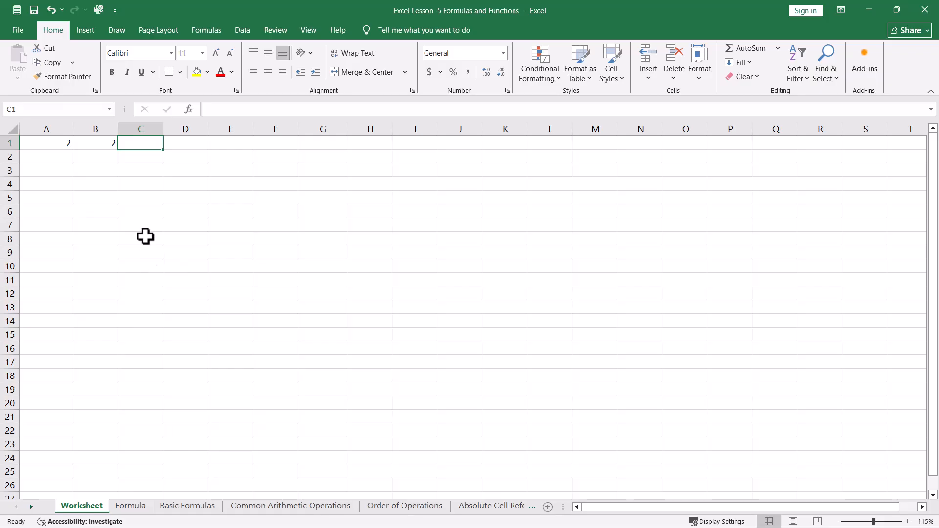
{"action": "type", "text": "=SUM("}
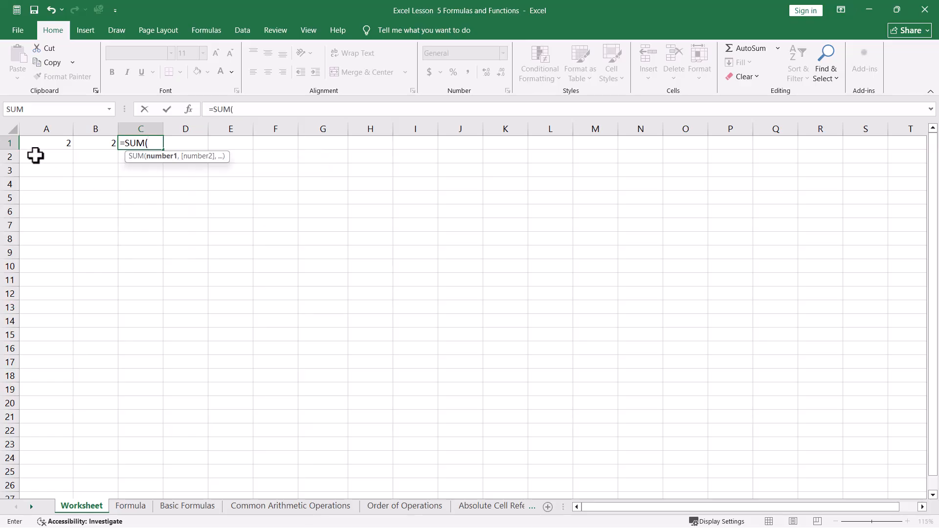
{"action": "left_click", "coordinate": [53, 145]}
{"action": "left_click_drag", "start_coordinate": [52, 145], "coordinate": [91, 145]}
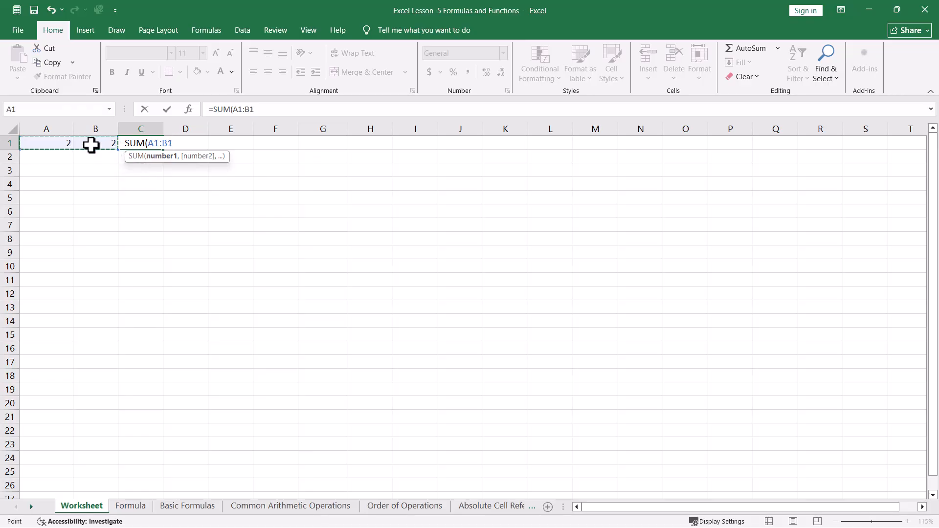
{"action": "key", "text": "Return"}
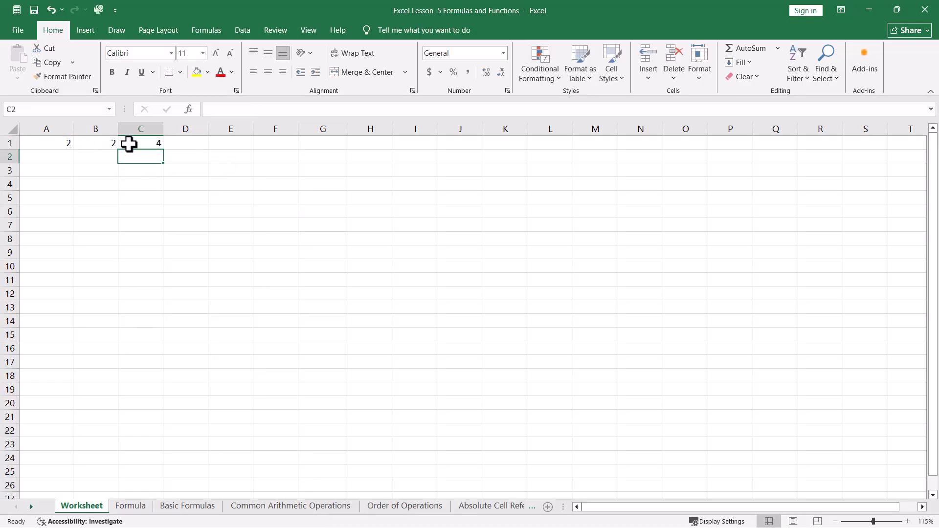
{"action": "left_click", "coordinate": [129, 143]}
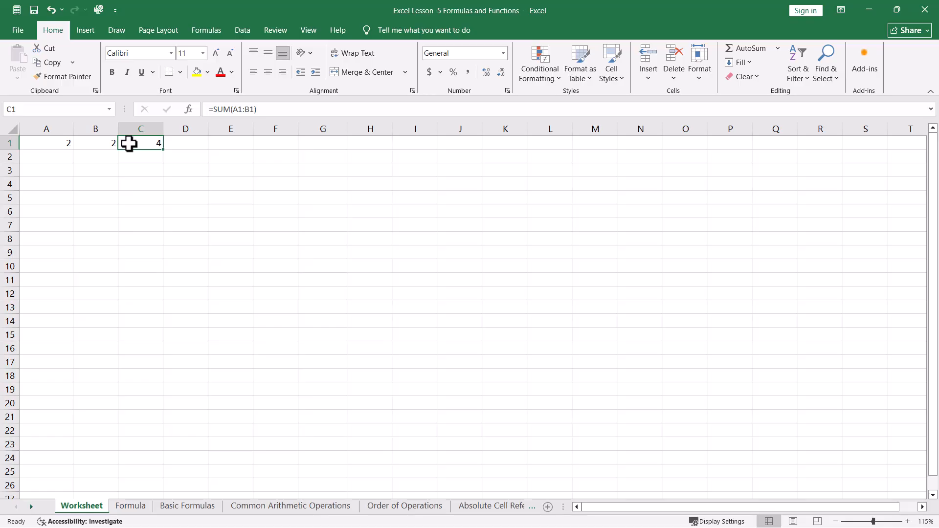
{"action": "left_click", "coordinate": [134, 241]}
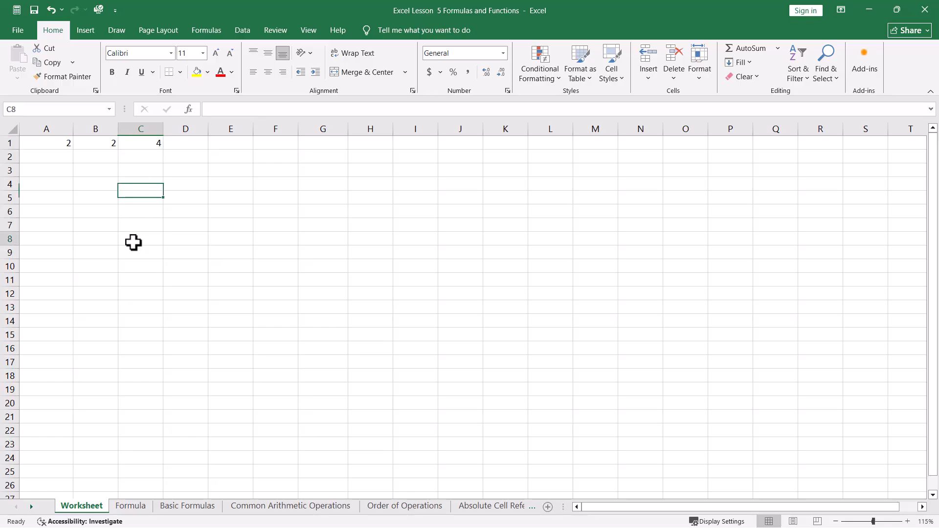
Copy the SUM formula from C1 into cell I1
{"action": "left_click", "coordinate": [143, 143]}
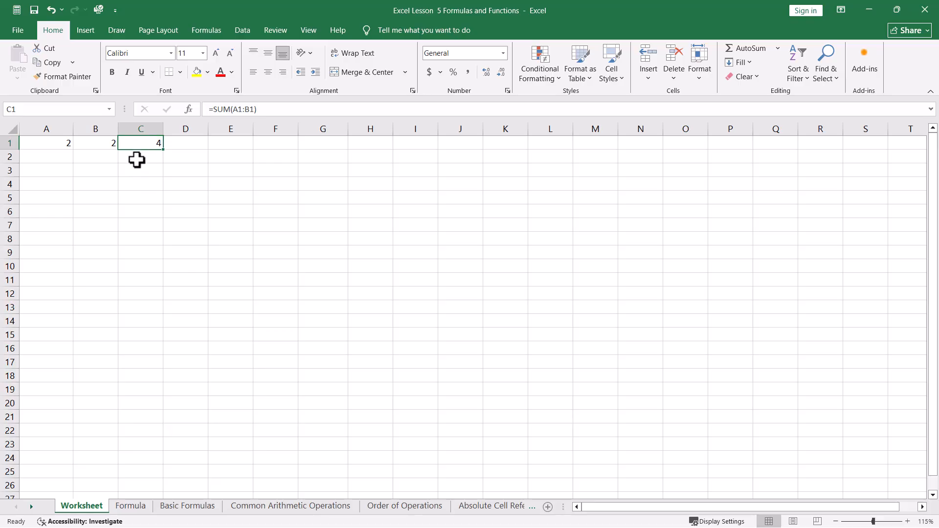
{"action": "key", "text": "ctrl+c"}
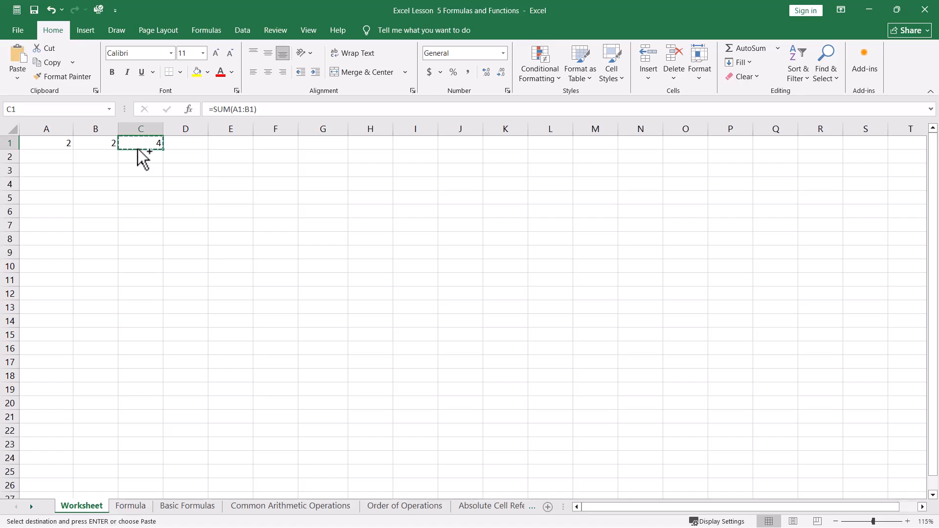
{"action": "left_click", "coordinate": [420, 144]}
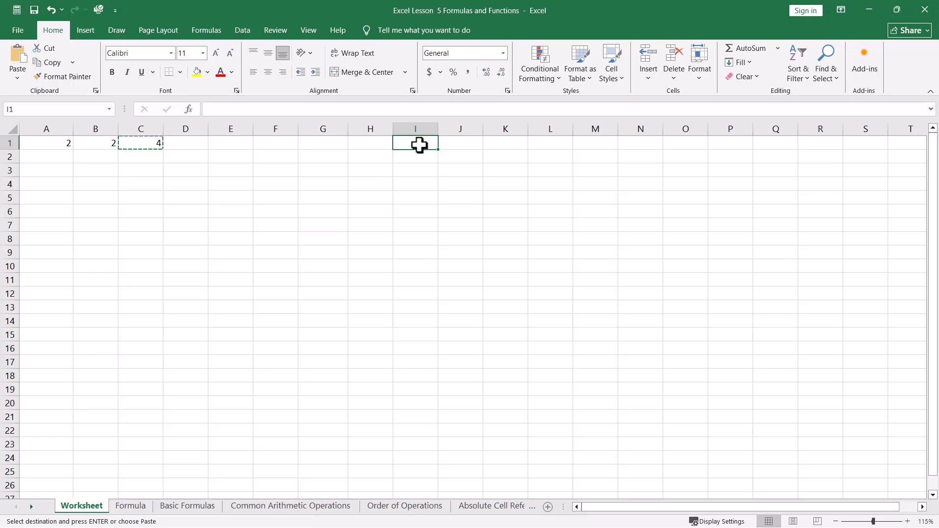
{"action": "key", "text": "ctrl+v"}
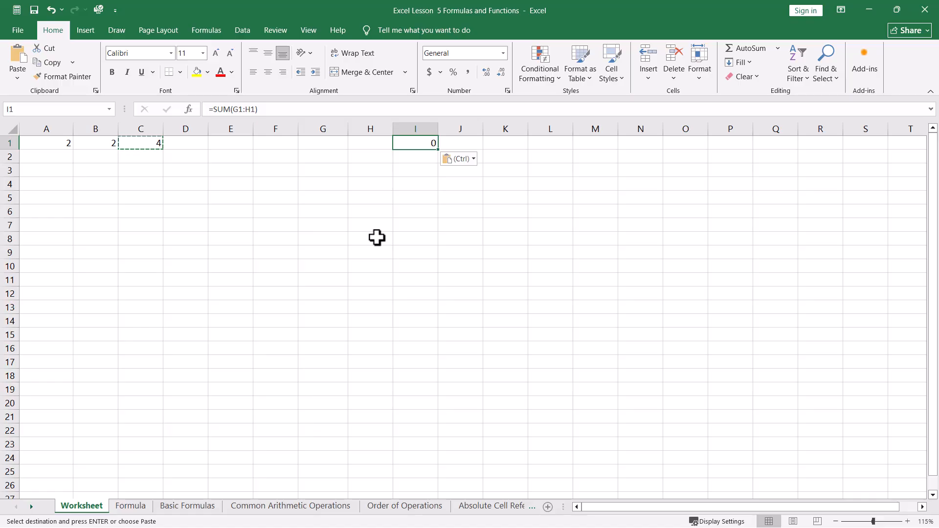
{"action": "key", "text": "Escape"}
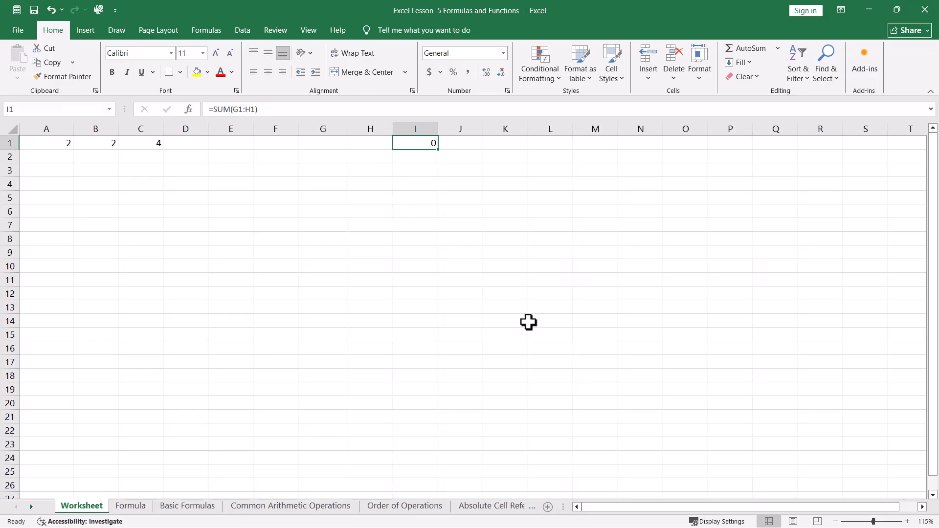
Compare the cells referenced by the formula in I1 with the original source cells A1 and B1
{"action": "left_click", "coordinate": [320, 143]}
{"action": "left_click", "coordinate": [368, 142]}
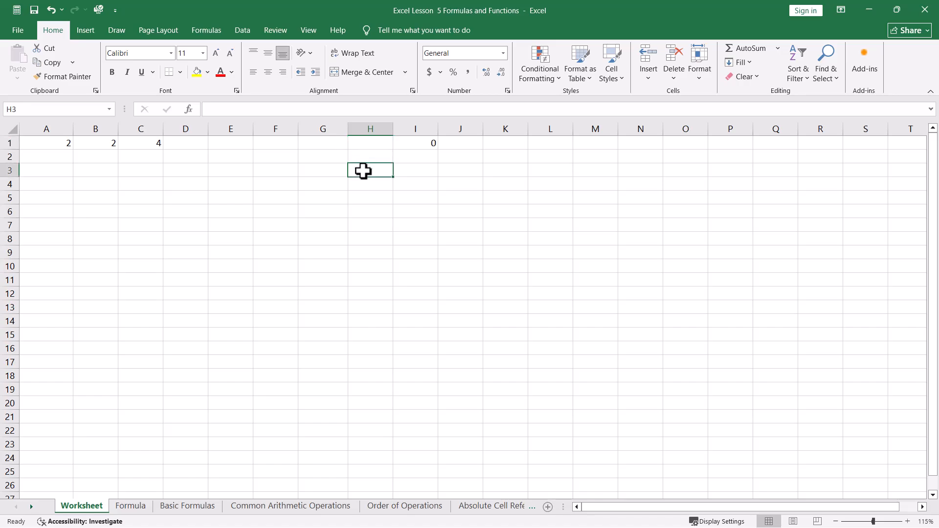
{"action": "left_click", "coordinate": [50, 144]}
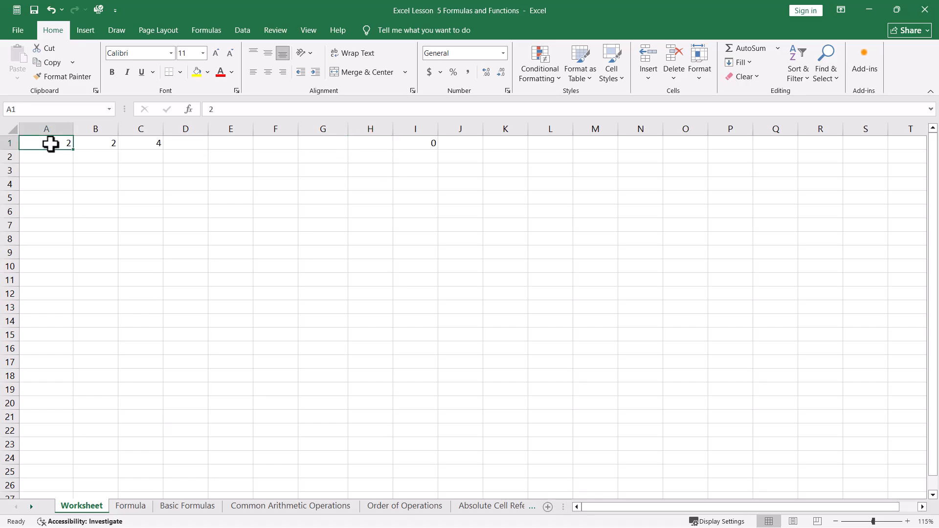
{"action": "left_click", "coordinate": [89, 143]}
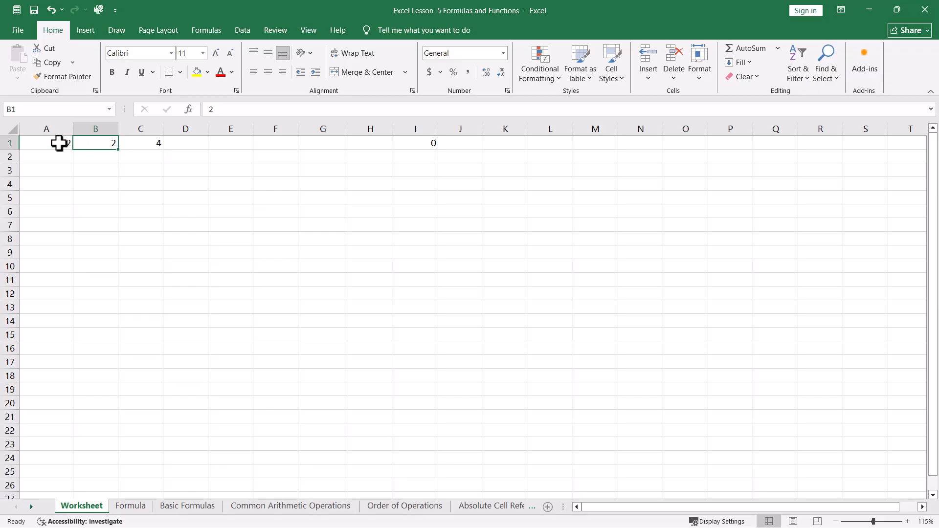
{"action": "left_click", "coordinate": [323, 142]}
{"action": "left_click", "coordinate": [369, 144]}
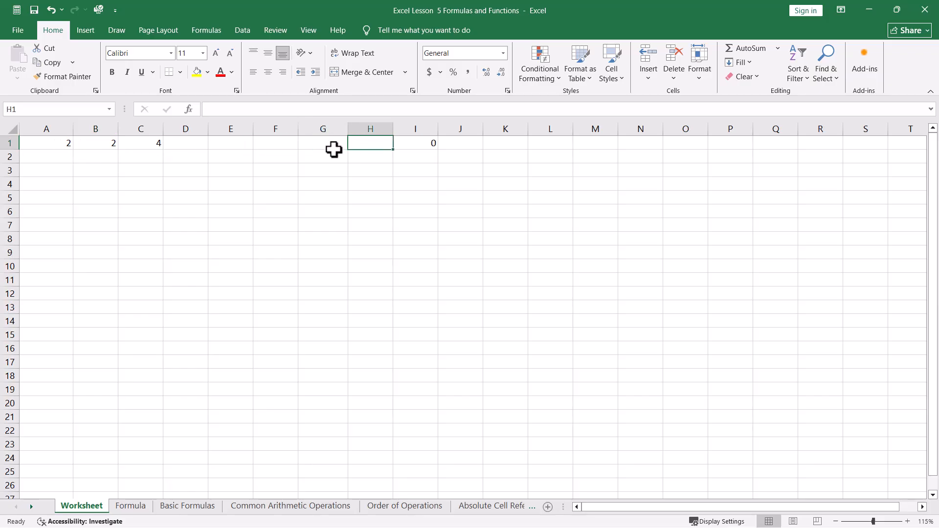
{"action": "left_click", "coordinate": [416, 147]}
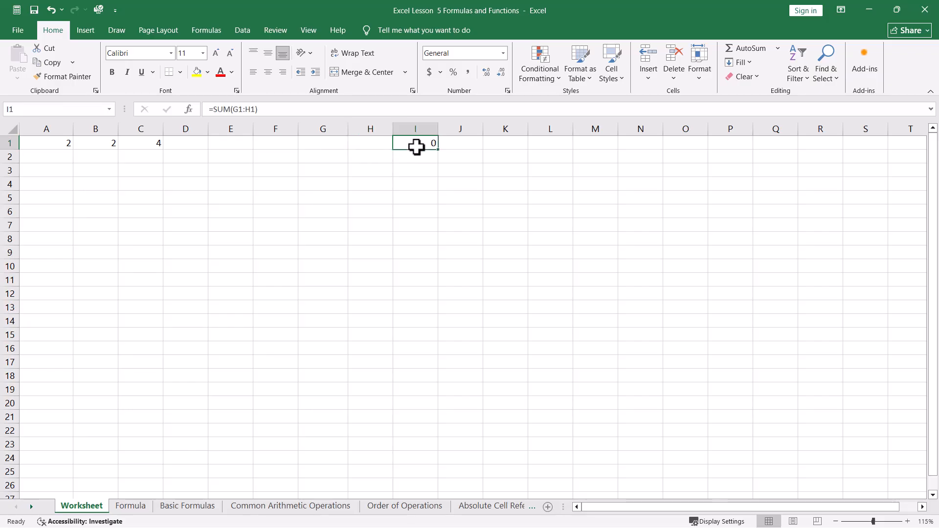
Enter 5 in both G1 and H1, and check the formula in I1
{"action": "left_click", "coordinate": [328, 143]}
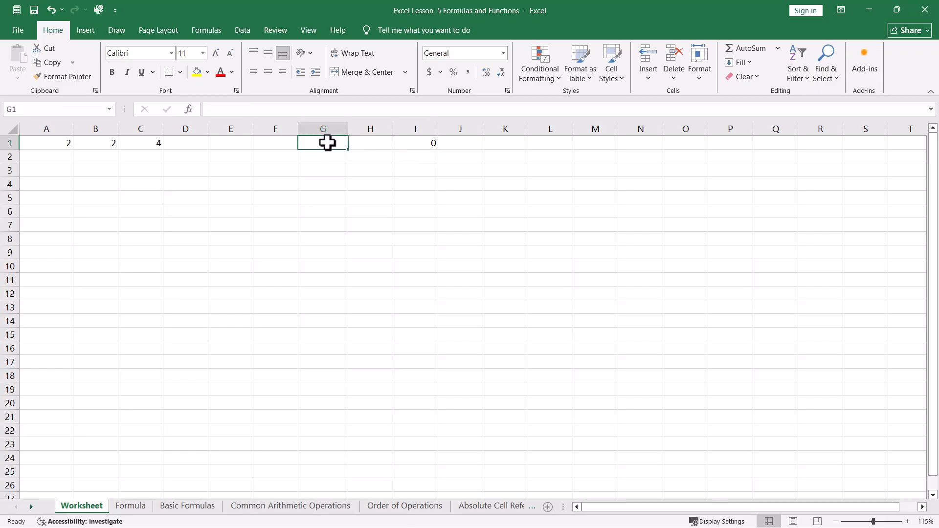
{"action": "type", "text": "5"}
{"action": "left_click", "coordinate": [363, 146]}
{"action": "type", "text": "5"}
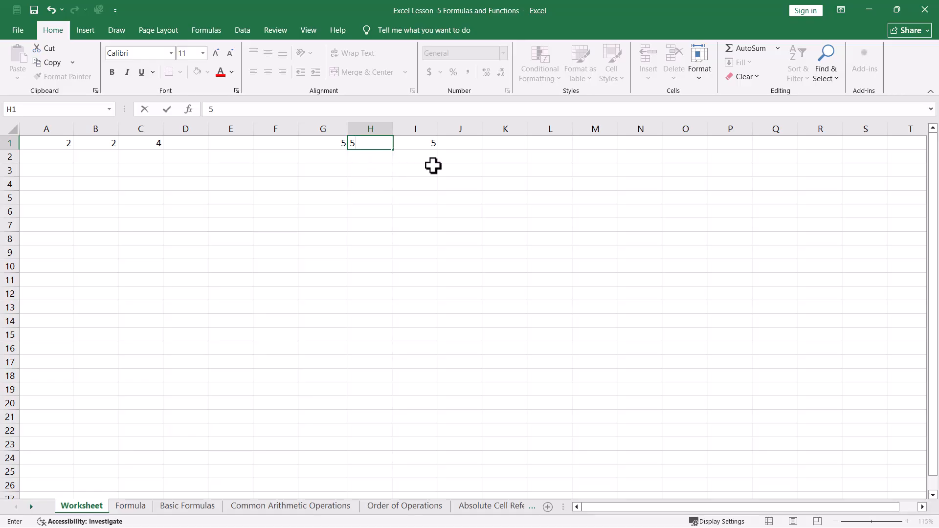
{"action": "key", "text": "Return"}
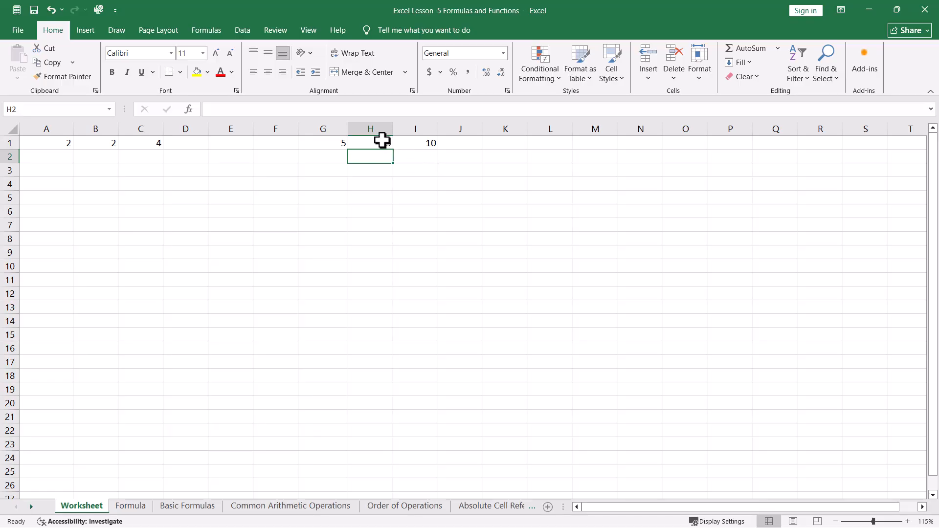
{"action": "left_click", "coordinate": [423, 143]}
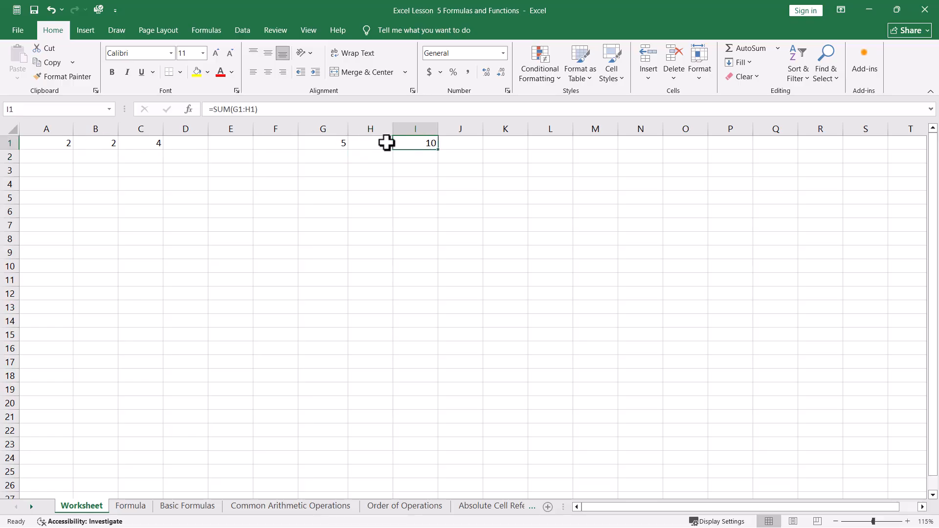
{"action": "left_click", "coordinate": [418, 156]}
{"action": "left_click", "coordinate": [413, 196]}
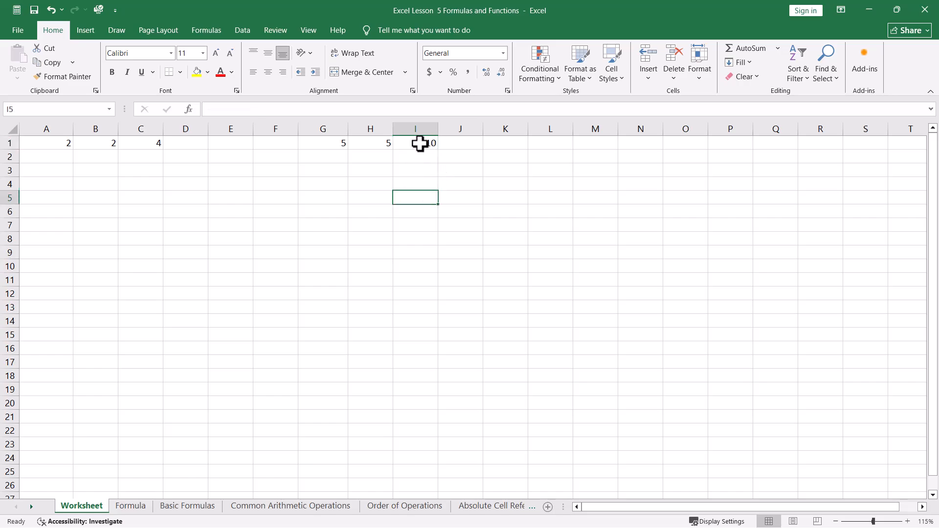
Copy the formula from I1 into O8 and check the referenced cells M8 and N8
{"action": "left_click", "coordinate": [420, 143]}
{"action": "key", "text": "ctrl+c"}
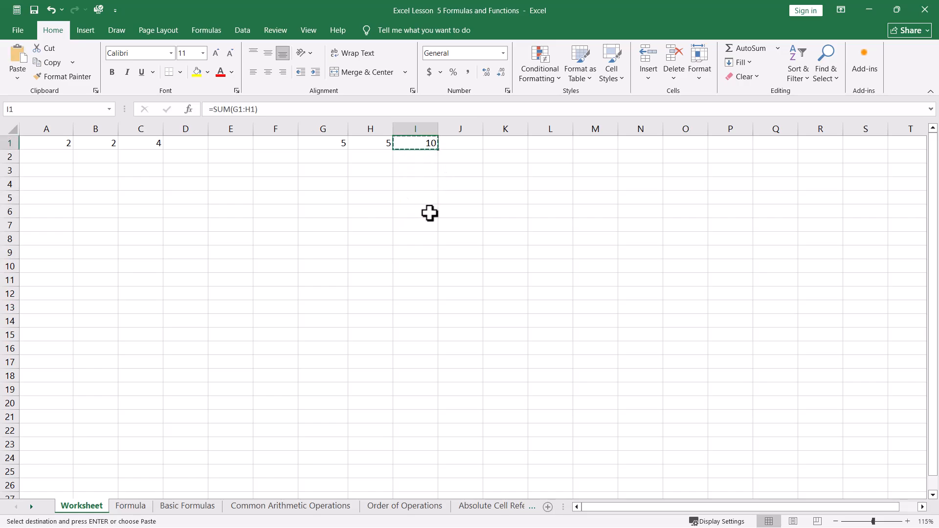
{"action": "left_click", "coordinate": [678, 242]}
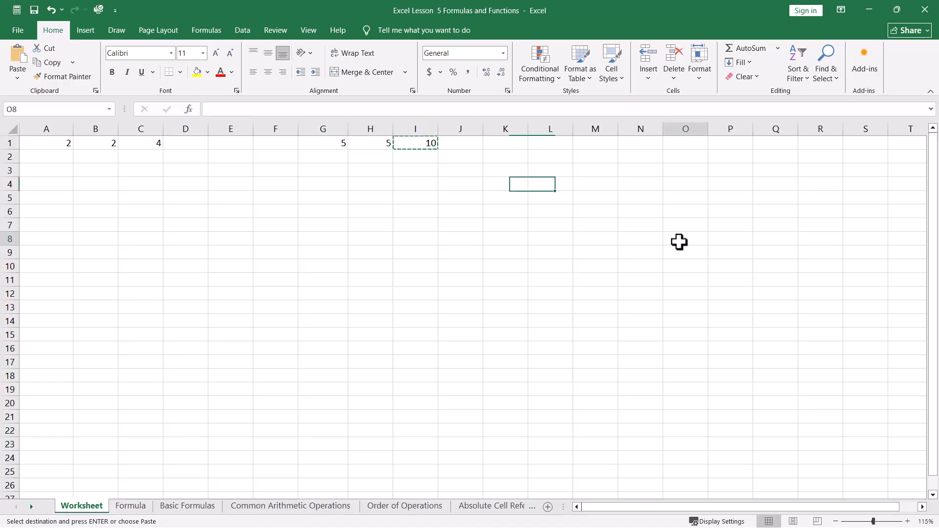
{"action": "key", "text": "Return"}
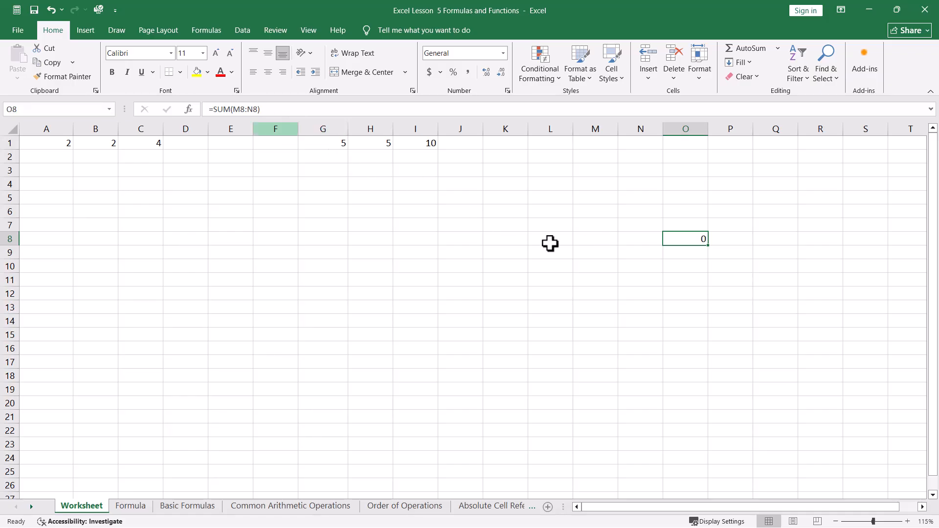
{"action": "left_click", "coordinate": [587, 240]}
{"action": "left_click", "coordinate": [636, 242]}
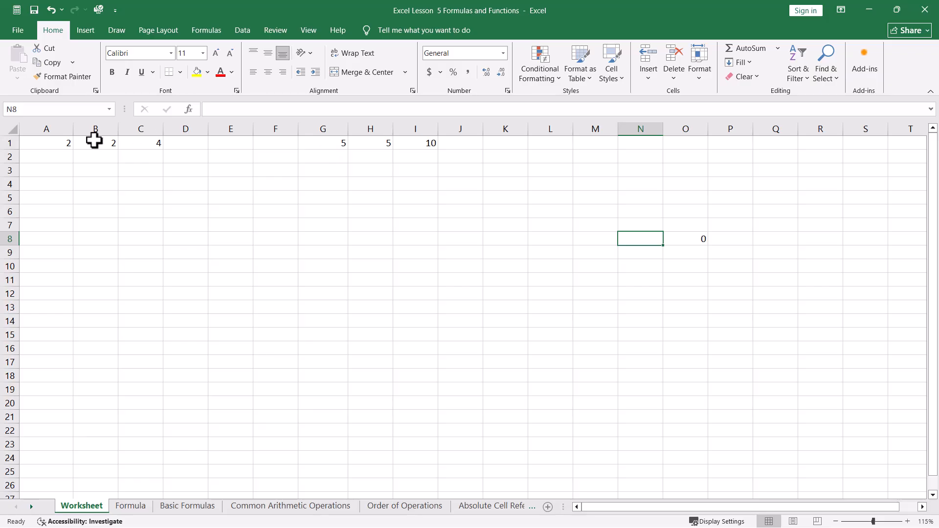
Delete the copied formula from cell O8
{"action": "left_click", "coordinate": [750, 298]}
{"action": "left_click", "coordinate": [674, 240]}
{"action": "key", "text": "Delete"}
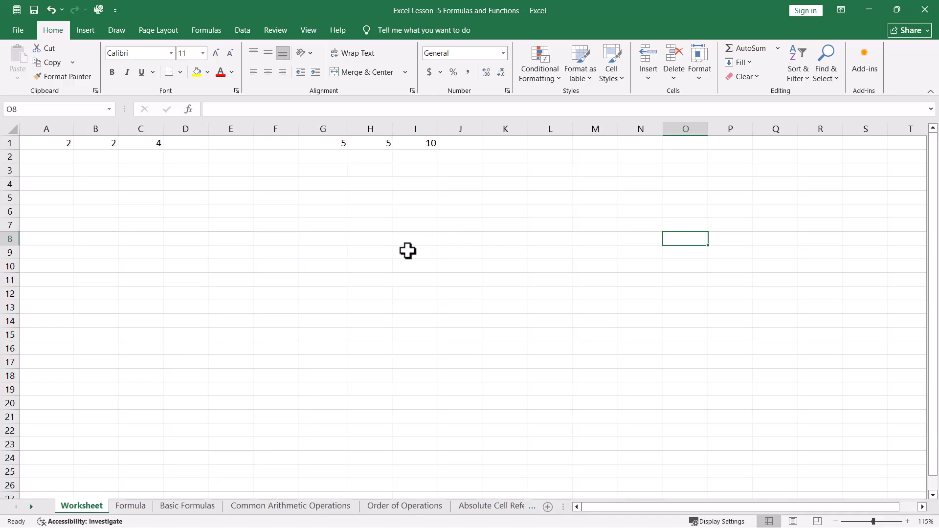
{"action": "left_click", "coordinate": [417, 144]}
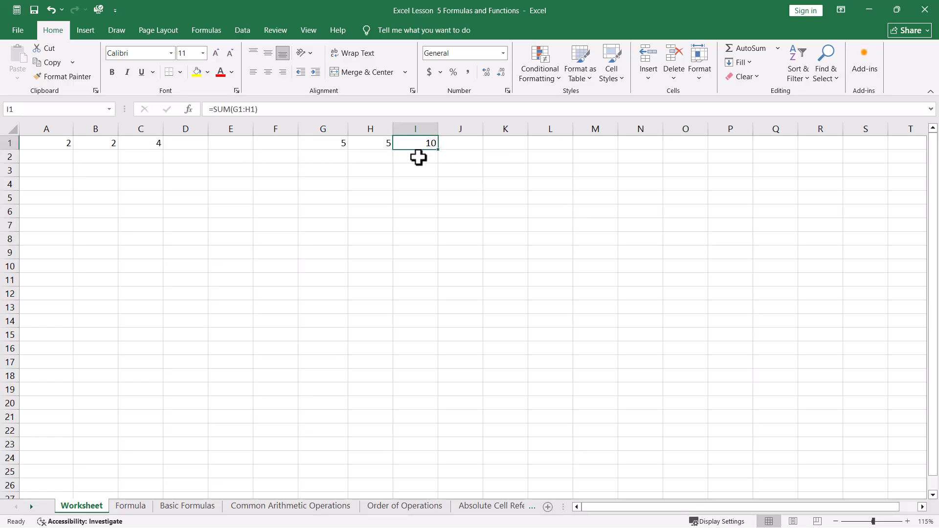
{"action": "left_click", "coordinate": [647, 261]}
{"action": "left_click", "coordinate": [141, 185]}
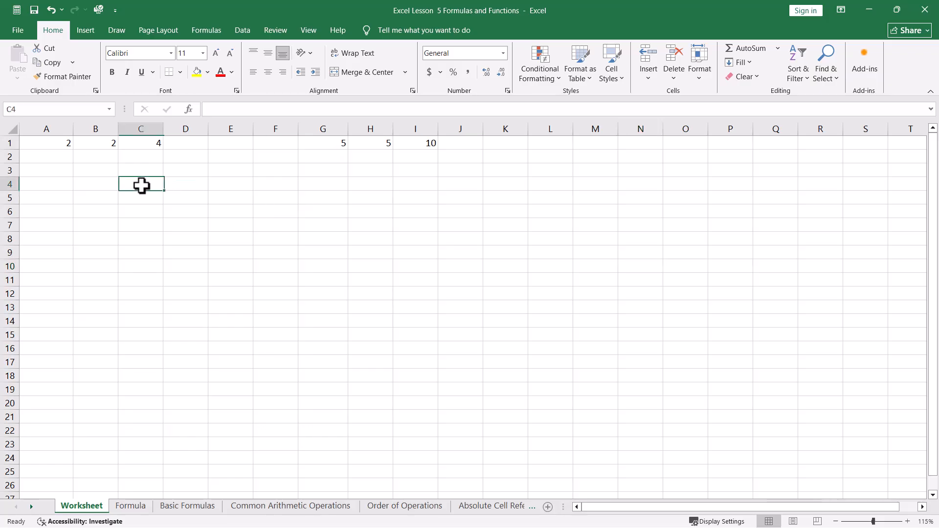
{"action": "left_click_drag", "start_coordinate": [321, 308], "coordinate": [320, 294]}
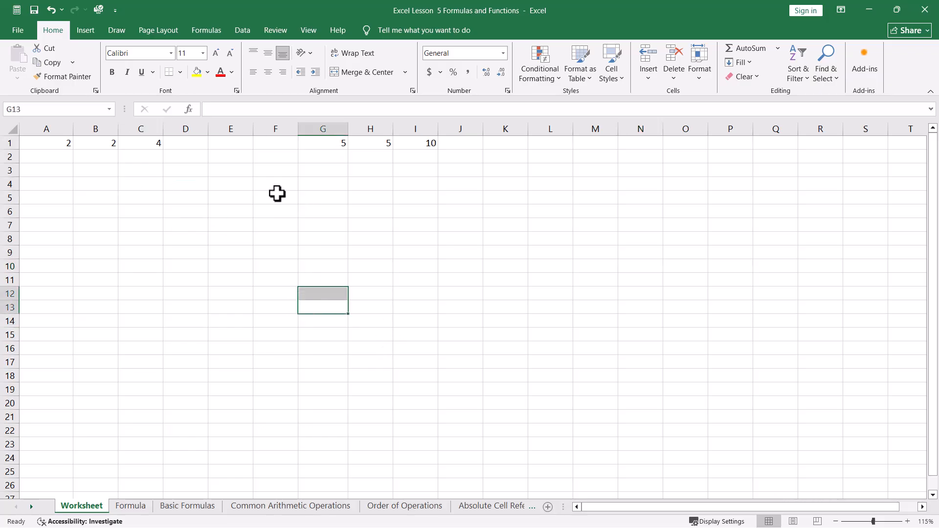
Clear the contents of cells A1 through J1 on the Worksheet sheet
{"action": "left_click_drag", "start_coordinate": [50, 142], "coordinate": [457, 142]}
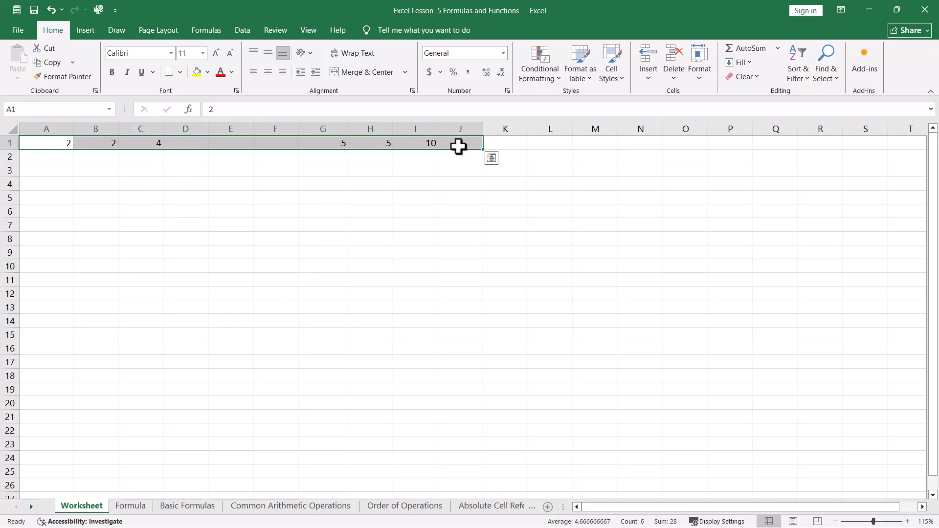
{"action": "key", "text": "Delete"}
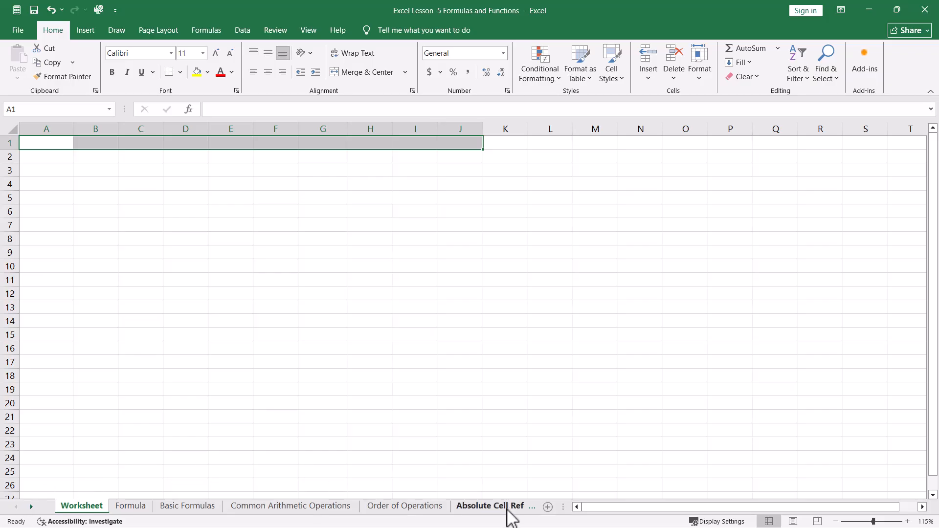
Open the Absolute Cell Reference sheet and examine the January total formula and the Bonus Amount formulas in column F
{"action": "left_click", "coordinate": [490, 505]}
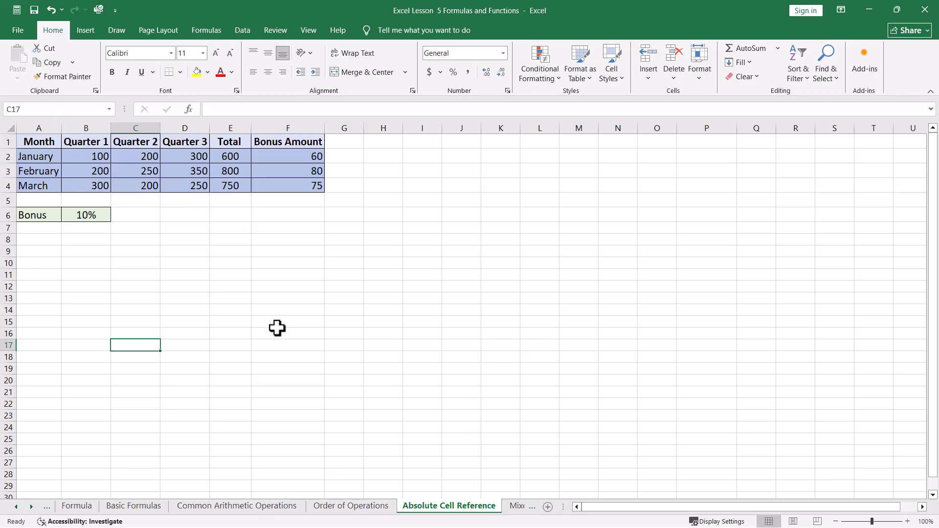
{"action": "left_click", "coordinate": [280, 157]}
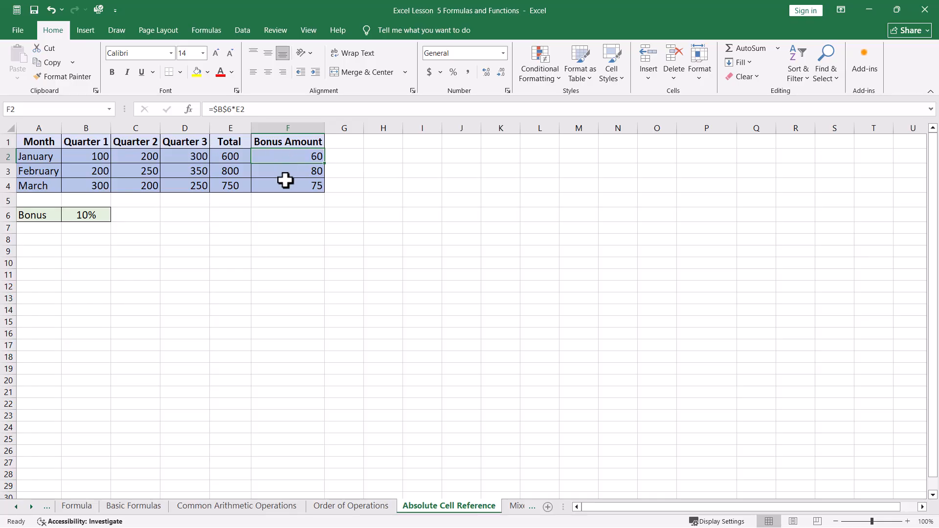
{"action": "left_click", "coordinate": [227, 155]}
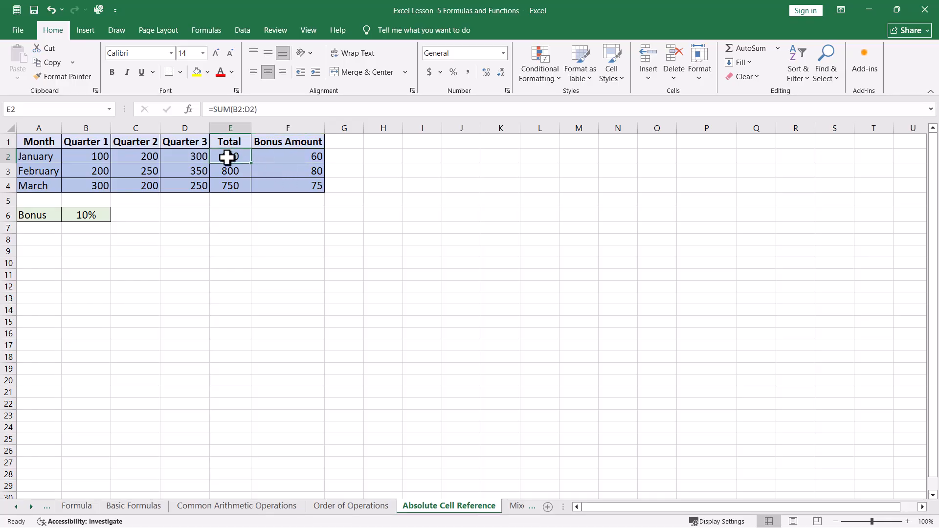
{"action": "left_click", "coordinate": [287, 155]}
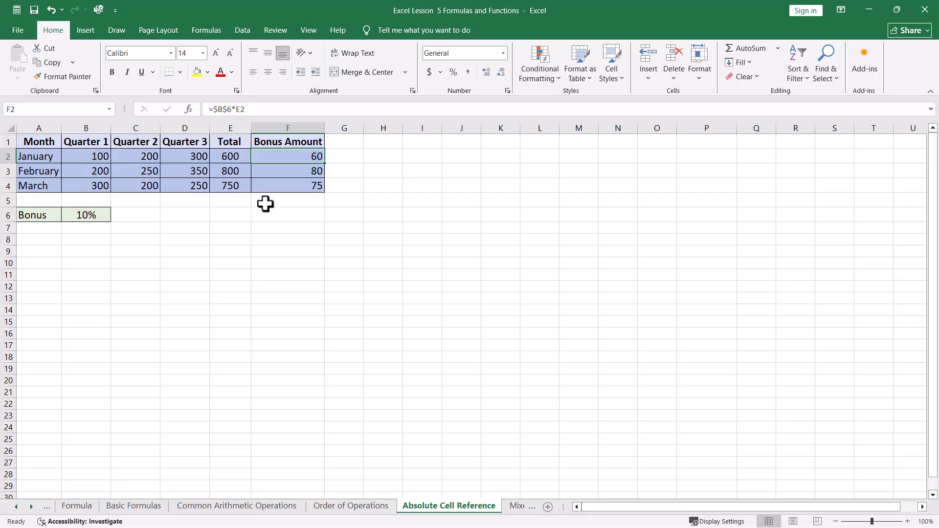
{"action": "key", "text": "Return"}
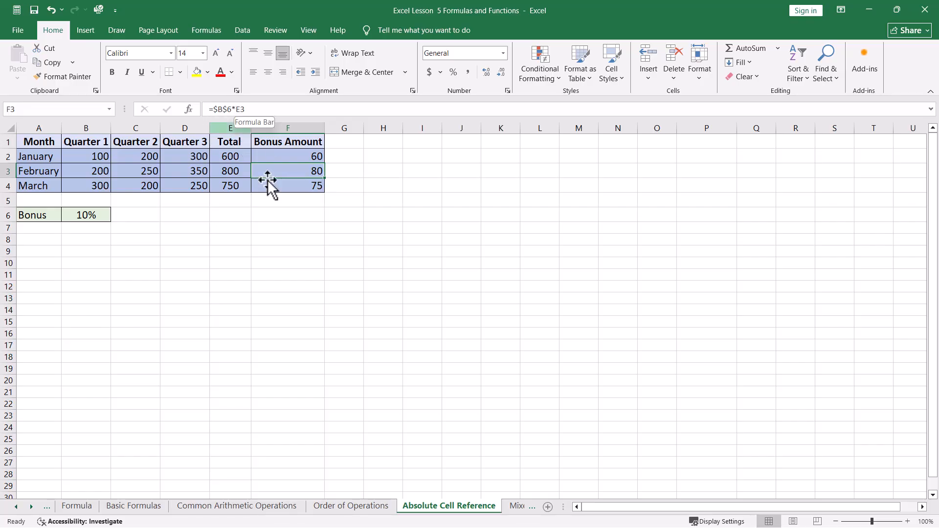
{"action": "key", "text": "Return"}
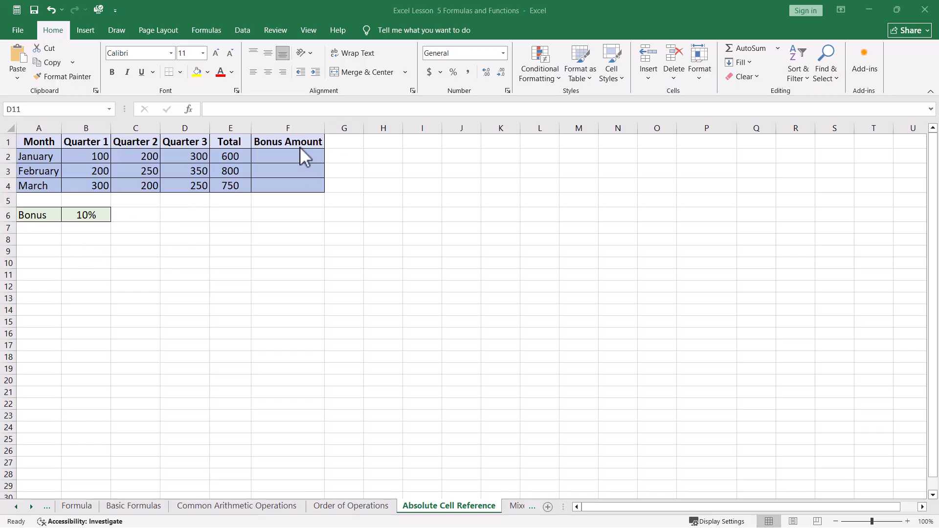
Enter the formula =($B$6*E2) in F2, using an absolute reference to the bonus rate cell
{"action": "left_click", "coordinate": [278, 157]}
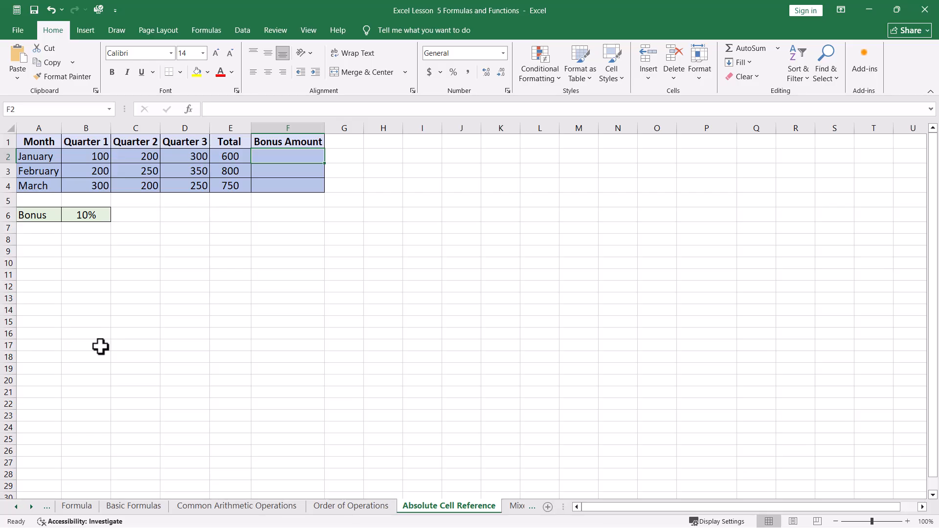
{"action": "type", "text": "="}
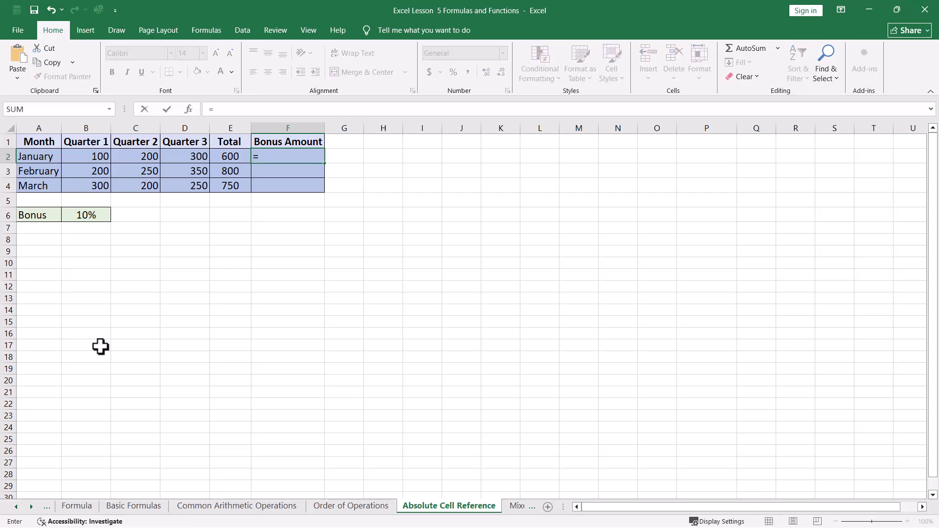
{"action": "type", "text": "("}
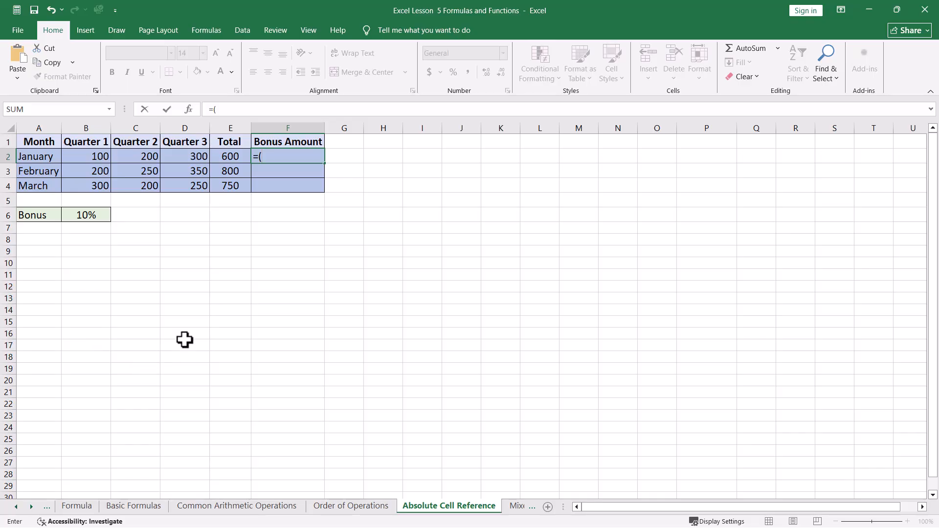
{"action": "left_click", "coordinate": [84, 218]}
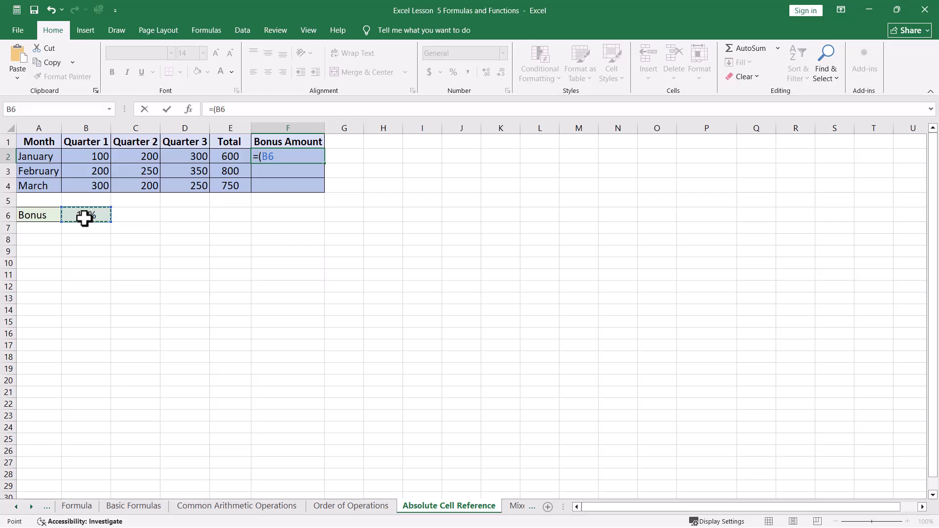
{"action": "key", "text": "F4"}
{"action": "key", "text": "F4"}
{"action": "key", "text": "F4"}
{"action": "key", "text": "F4"}
{"action": "key", "text": "F4"}
{"action": "type", "text": "*"}
{"action": "left_click", "coordinate": [230, 159]}
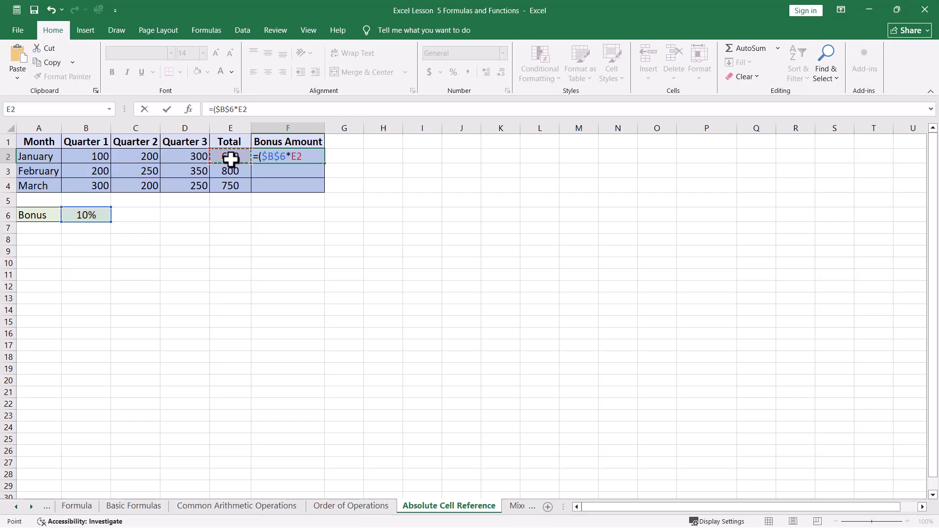
{"action": "type", "text": ")"}
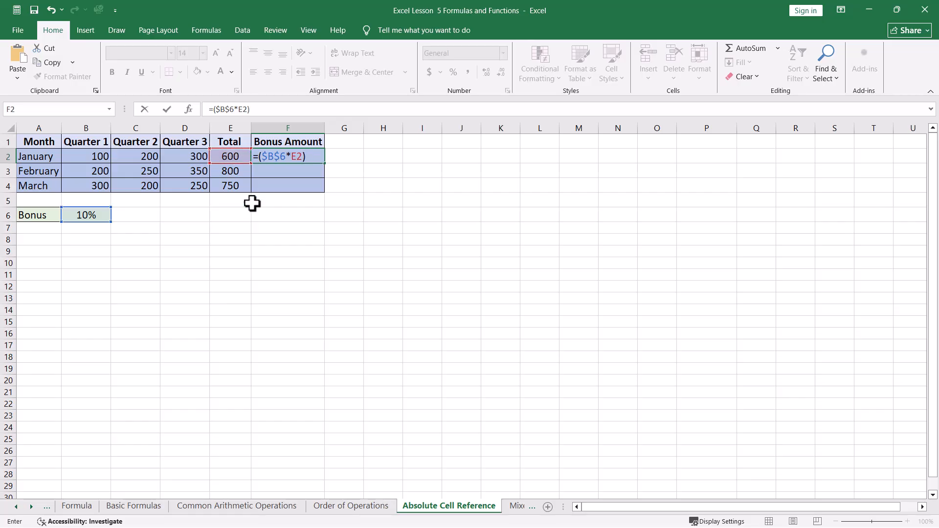
{"action": "key", "text": "Return"}
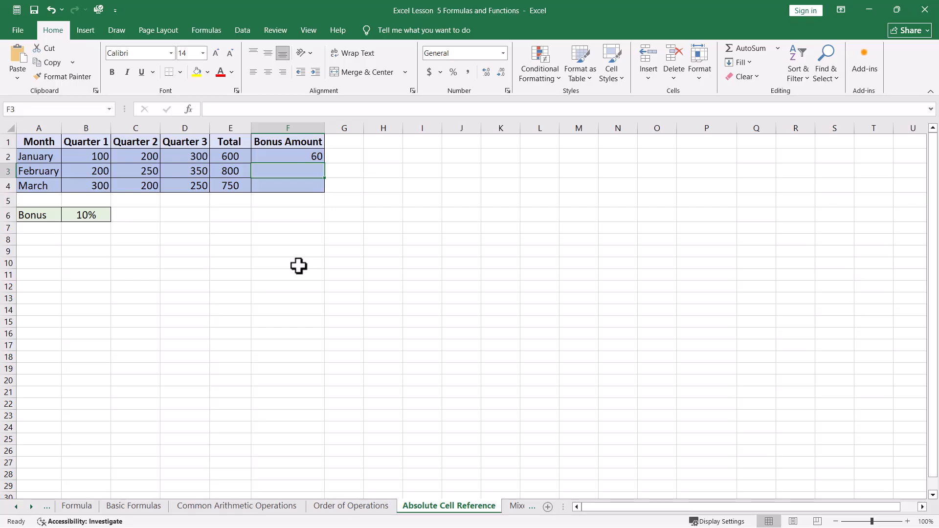
Fill the bonus formula from F2 down through F4
{"action": "left_click", "coordinate": [287, 155]}
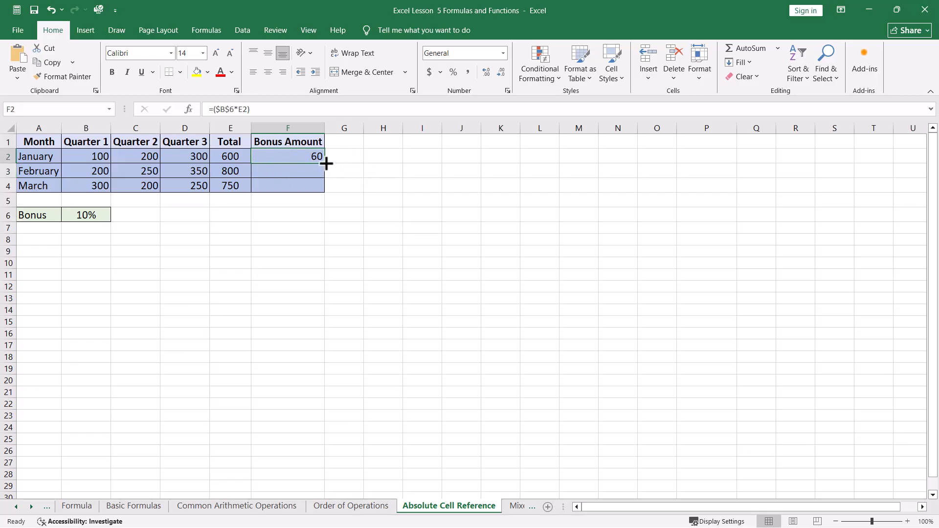
{"action": "left_click_drag", "start_coordinate": [326, 163], "coordinate": [320, 190]}
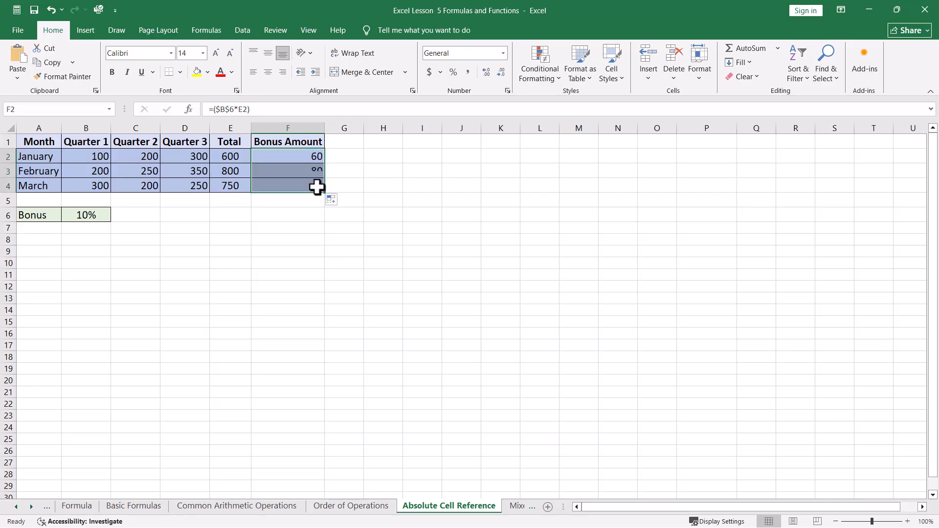
{"action": "left_click", "coordinate": [242, 253]}
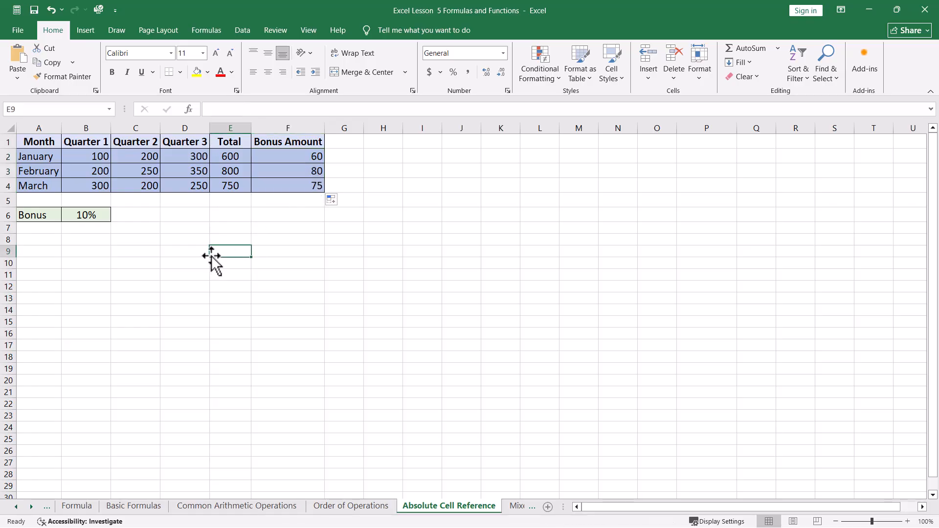
Check how the references to the bonus rate and monthly total behave in the Bonus Amount formulas, starting from F2
{"action": "left_click", "coordinate": [278, 159]}
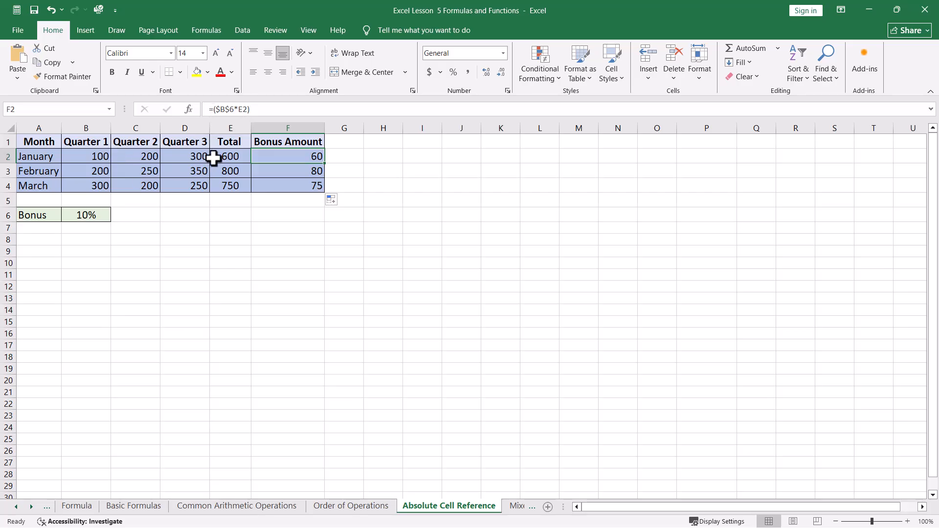
{"action": "key", "text": "Return"}
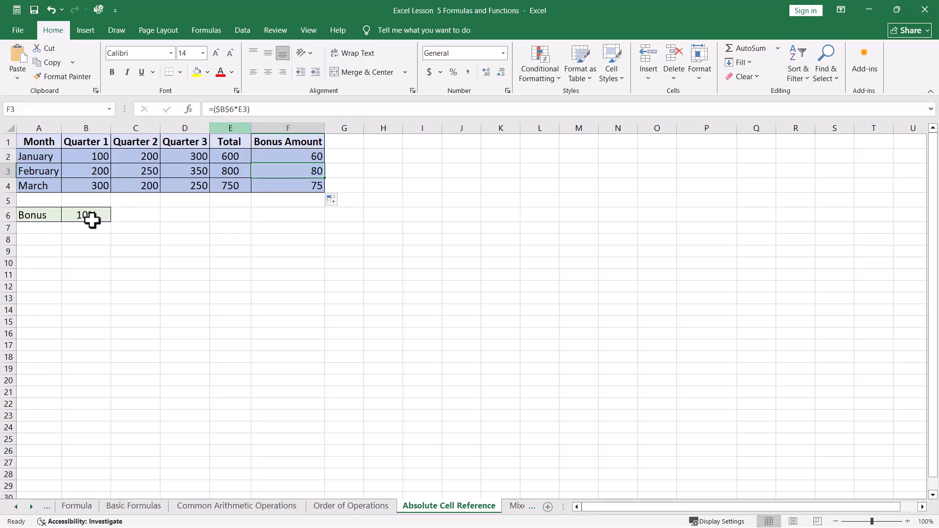
{"action": "key", "text": "Return"}
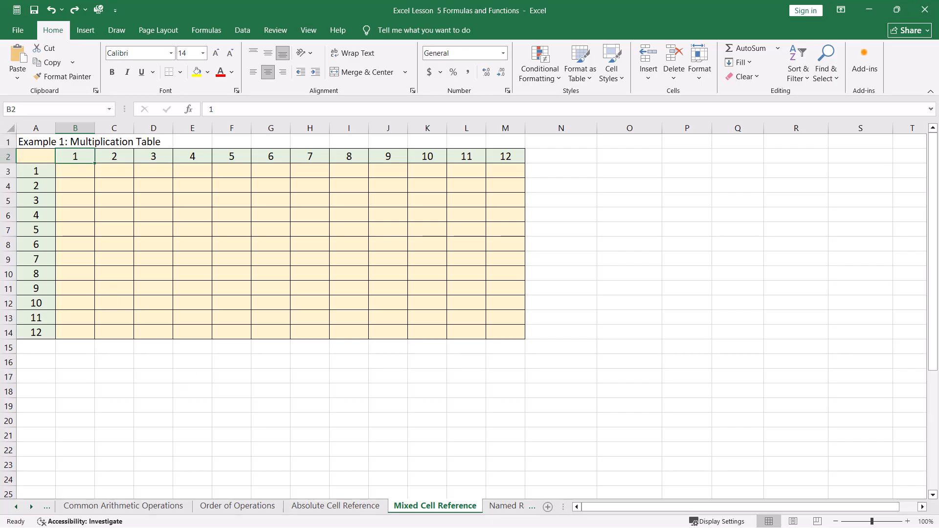
On the Mixed Cell Reference sheet, begin a formula in B3 with =($A3, locking only the column of the reference
{"action": "left_click", "coordinate": [36, 171]}
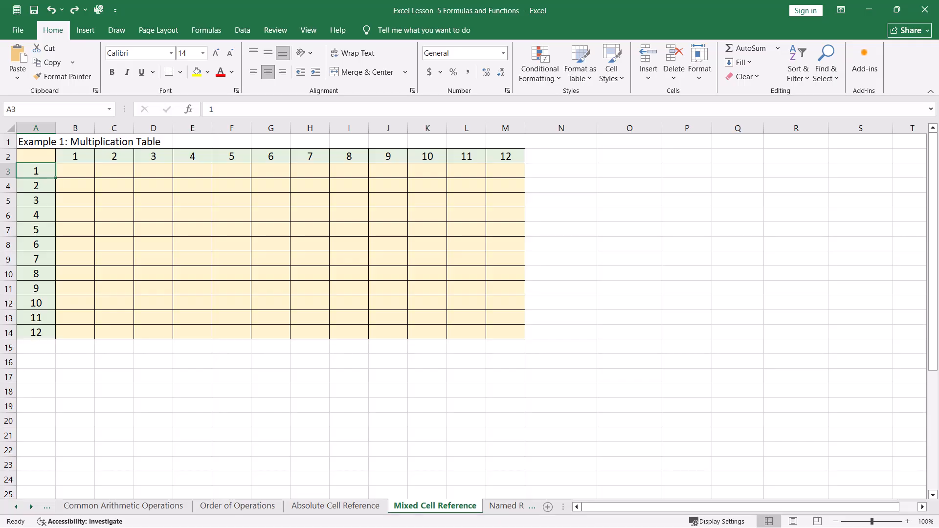
{"action": "left_click", "coordinate": [77, 159]}
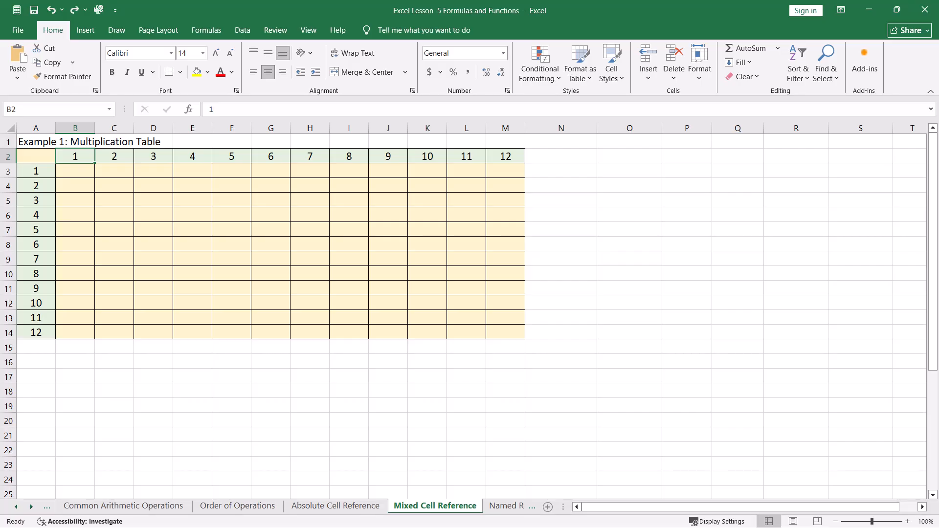
{"action": "left_click", "coordinate": [75, 171]}
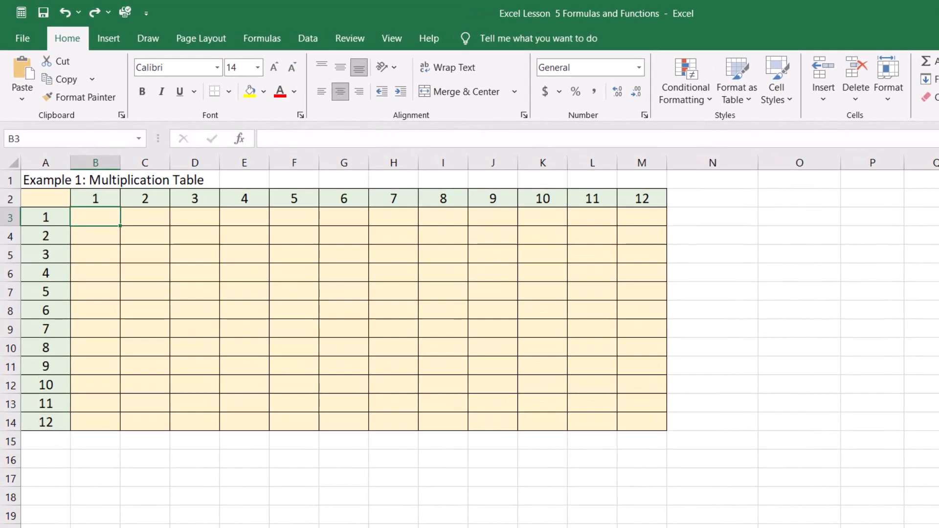
{"action": "type", "text": "="}
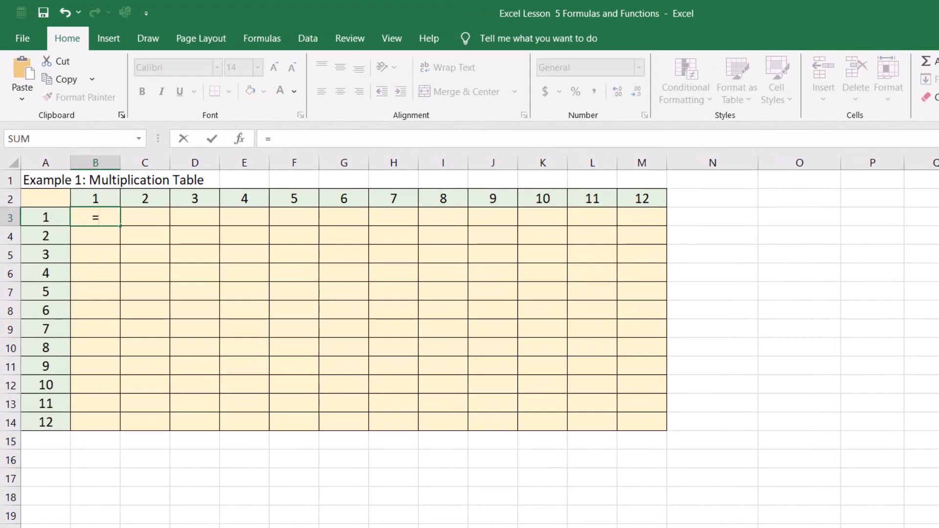
{"action": "type", "text": "("}
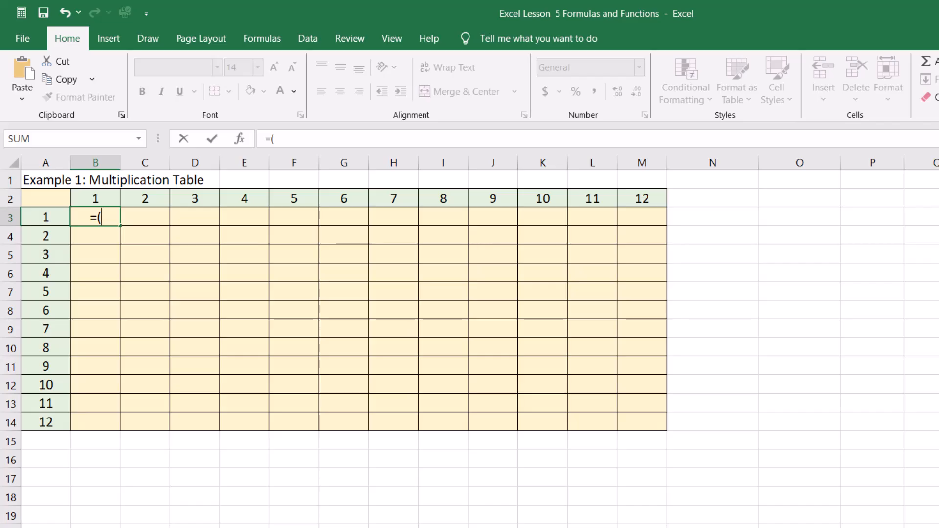
{"action": "left_click", "coordinate": [45, 217]}
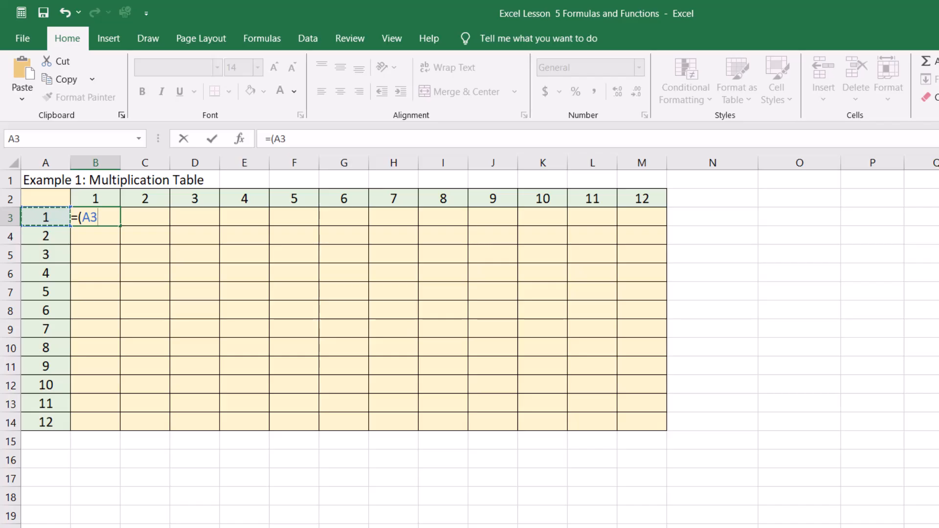
{"action": "key", "text": "F4"}
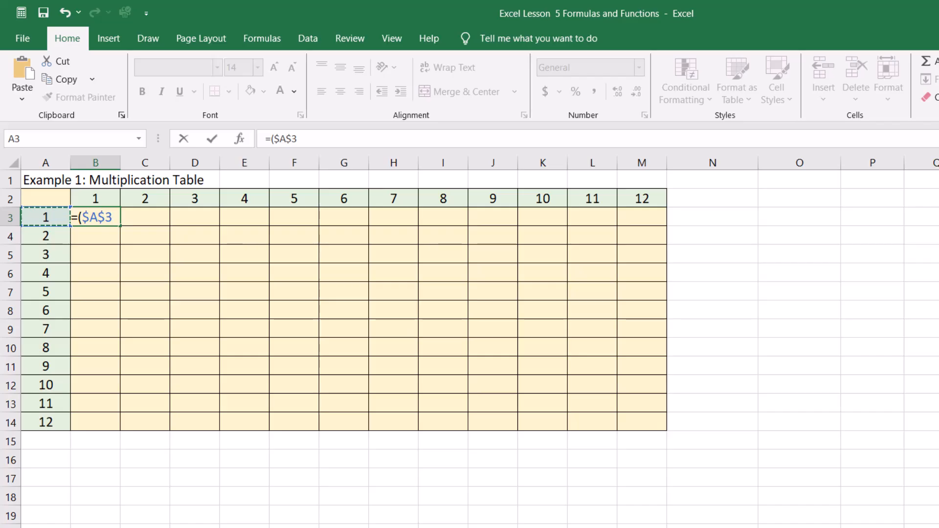
{"action": "key", "text": "F4"}
{"action": "key", "text": "F4"}
Complete the B3 formula as =($A3*B$2), locking only the row of the second reference
{"action": "type", "text": "*"}
{"action": "left_click", "coordinate": [95, 199]}
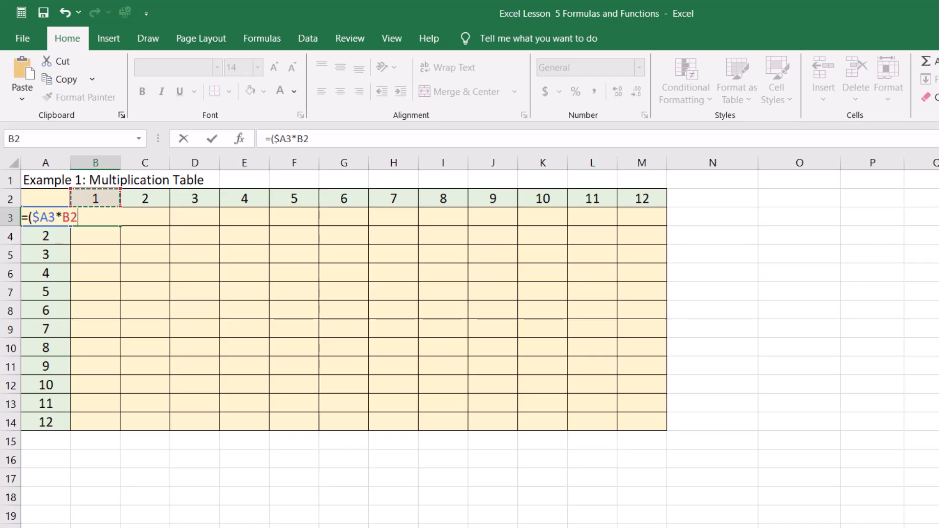
{"action": "key", "text": "F4"}
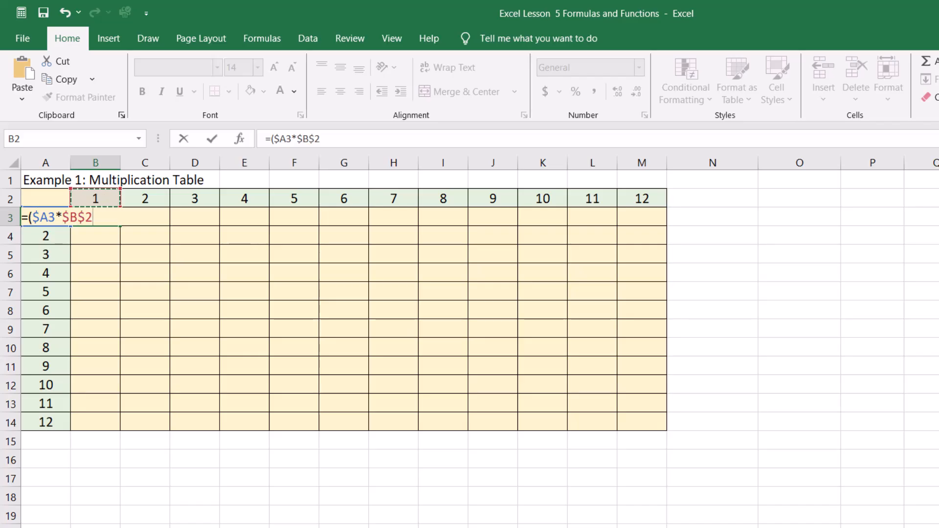
{"action": "key", "text": "F4"}
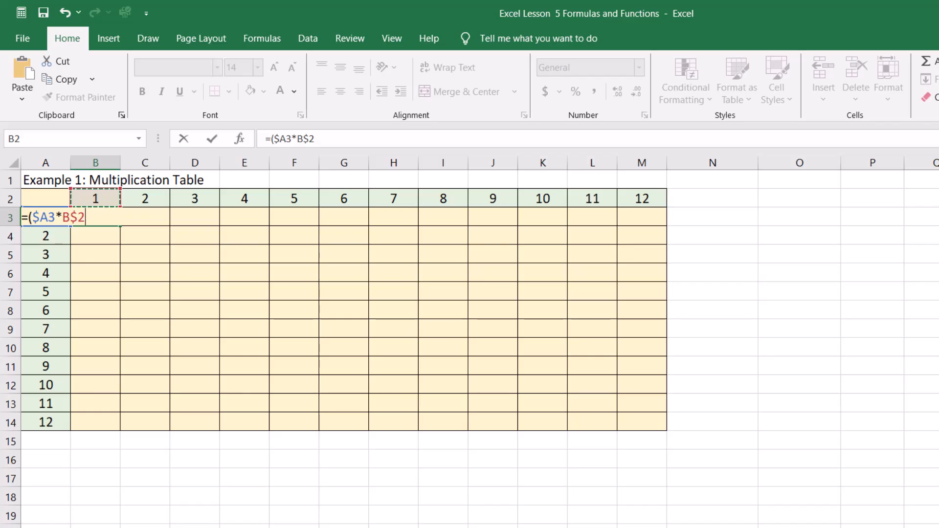
{"action": "type", "text": ")"}
{"action": "key", "text": "Return"}
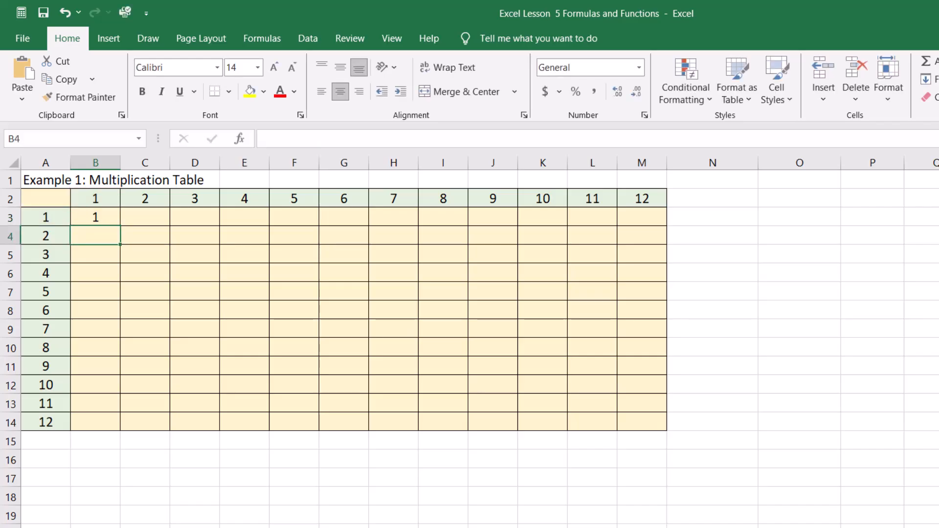
Fill the multiplication formula from B3 across row 3 through M3
{"action": "left_click", "coordinate": [95, 217]}
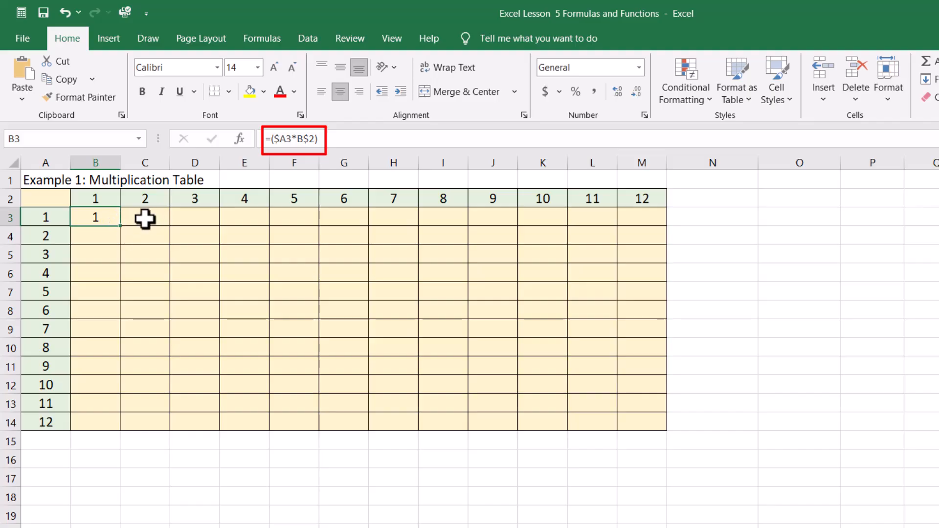
{"action": "left_click_drag", "start_coordinate": [122, 226], "coordinate": [644, 237]}
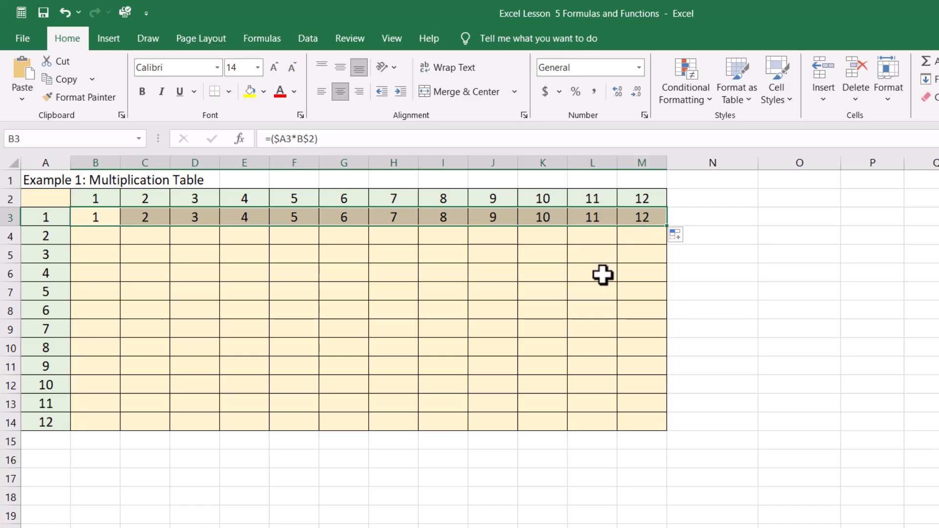
Check how the column and row references change in the copied formulas across row 3, from C3 to M3
{"action": "left_click", "coordinate": [142, 220]}
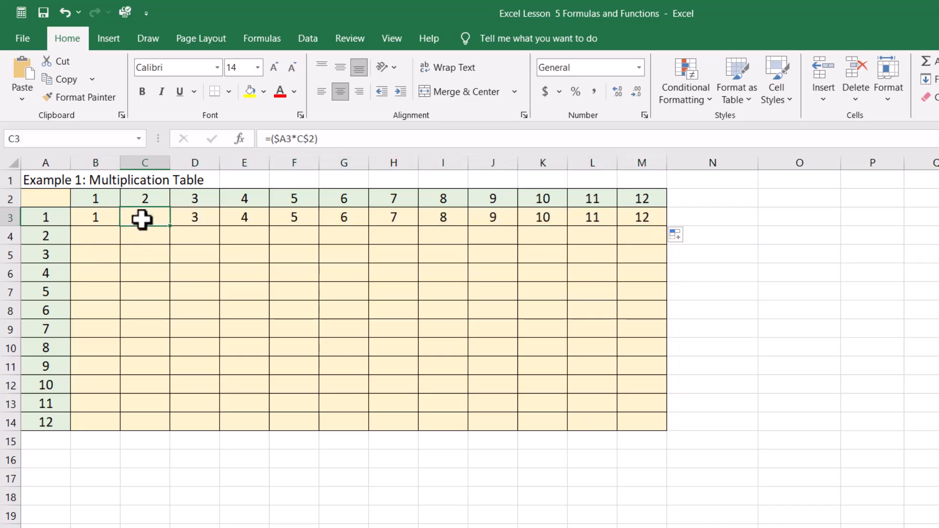
{"action": "left_click", "coordinate": [193, 216]}
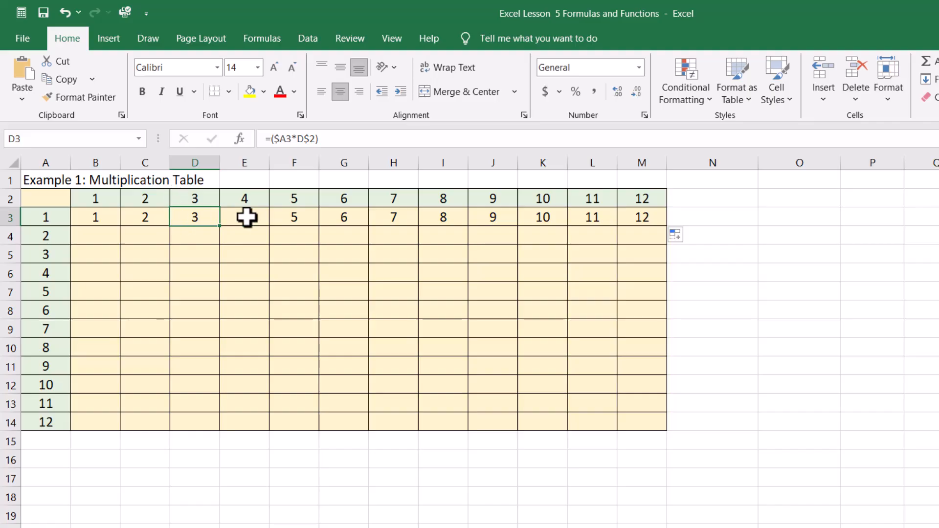
{"action": "left_click", "coordinate": [336, 218]}
{"action": "left_click", "coordinate": [376, 219]}
{"action": "left_click", "coordinate": [450, 218]}
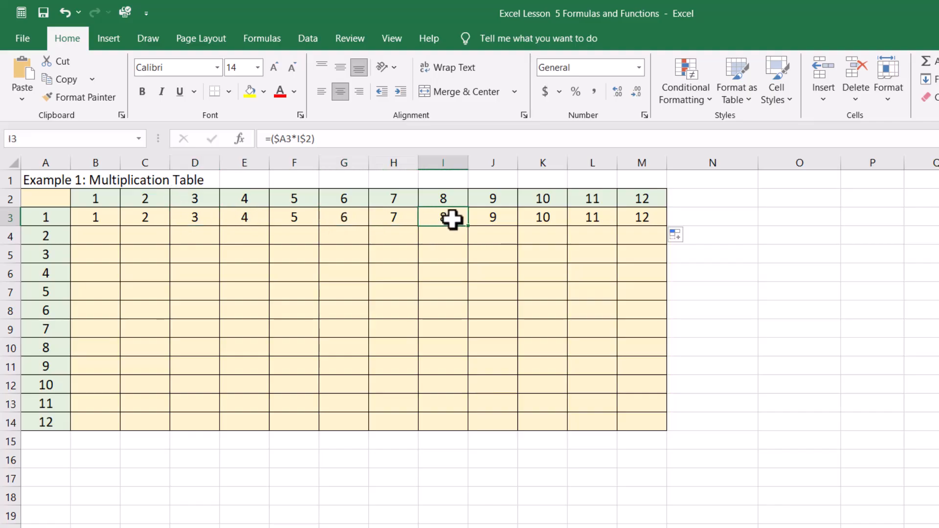
{"action": "left_click", "coordinate": [508, 219]}
{"action": "left_click", "coordinate": [551, 218]}
{"action": "left_click", "coordinate": [577, 216]}
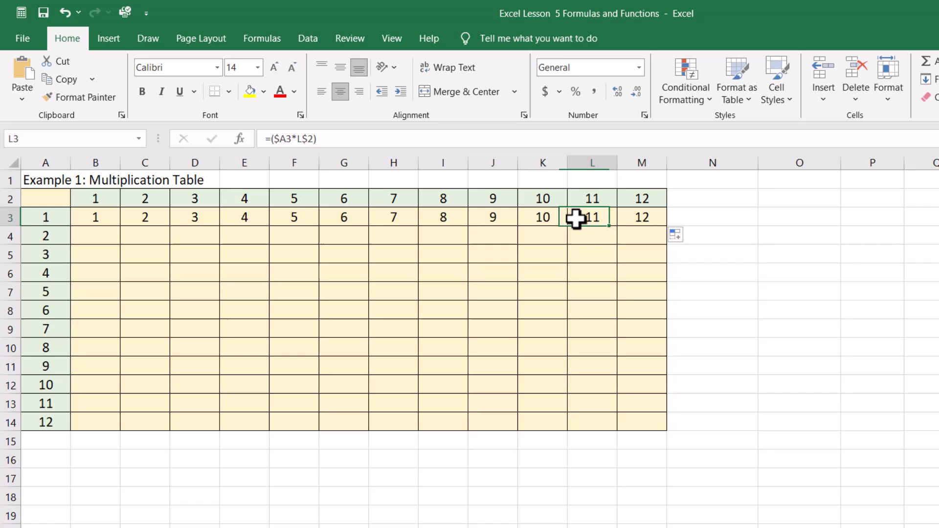
{"action": "left_click", "coordinate": [624, 218]}
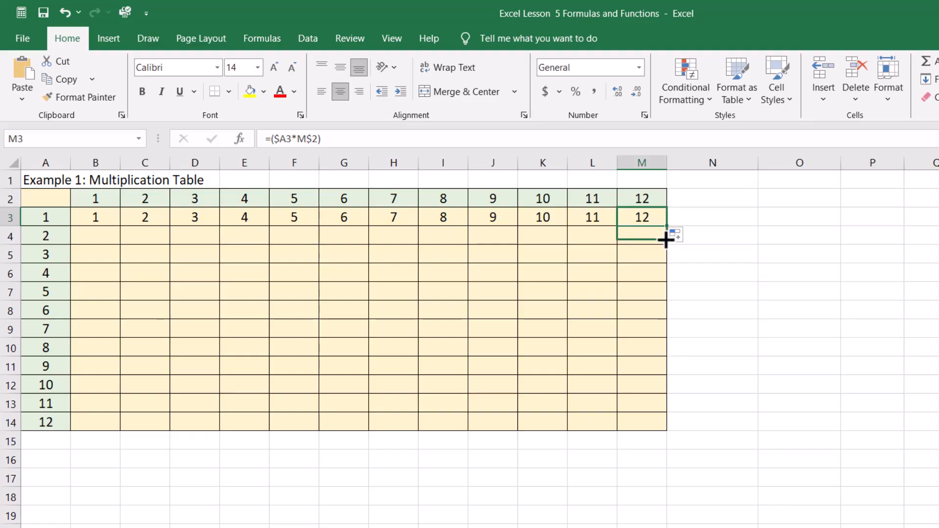
{"action": "left_click", "coordinate": [743, 210]}
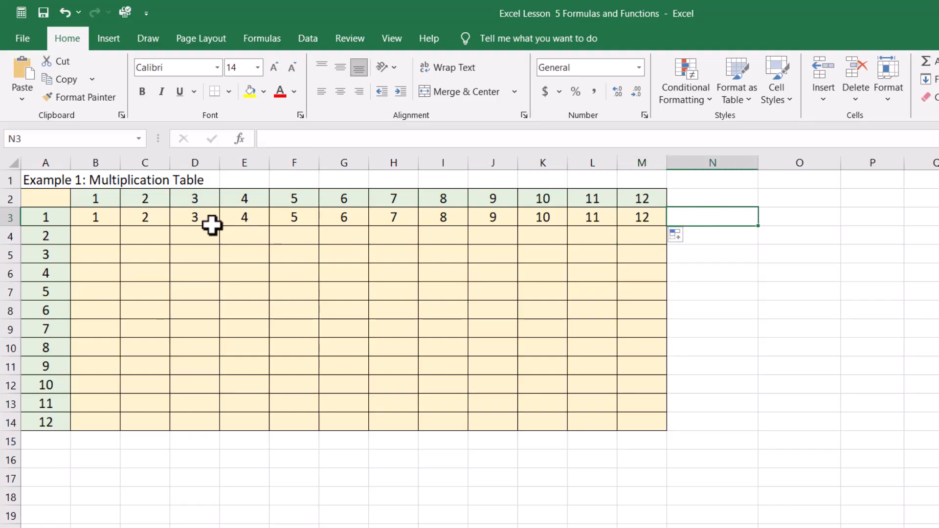
Fill the row 3 formulas down through row 14 and inspect the copied formulas in B9, C9 and G10
{"action": "left_click_drag", "start_coordinate": [100, 216], "coordinate": [655, 430]}
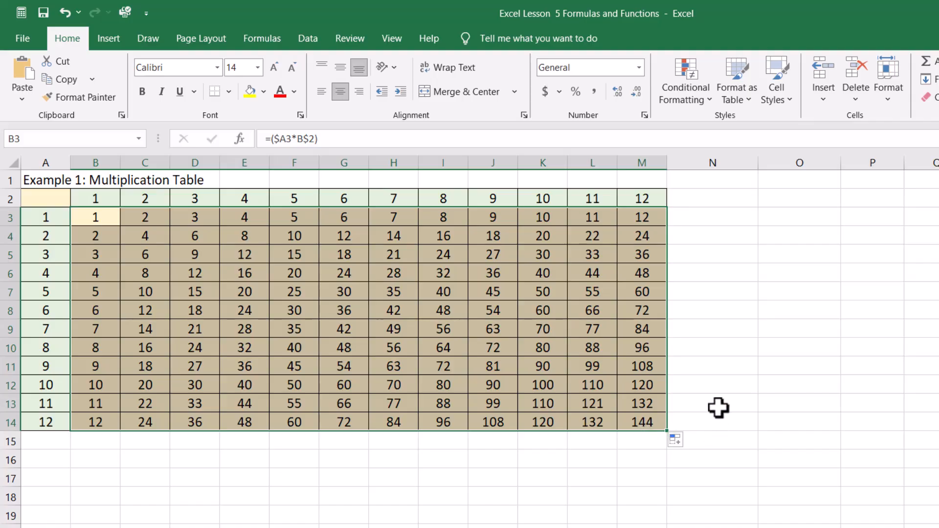
{"action": "left_click", "coordinate": [800, 334]}
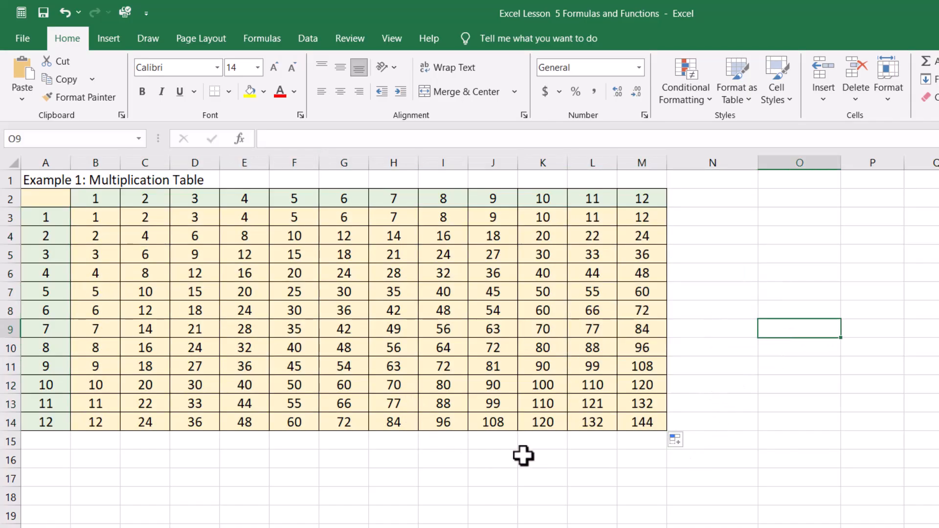
{"action": "left_click", "coordinate": [99, 329]}
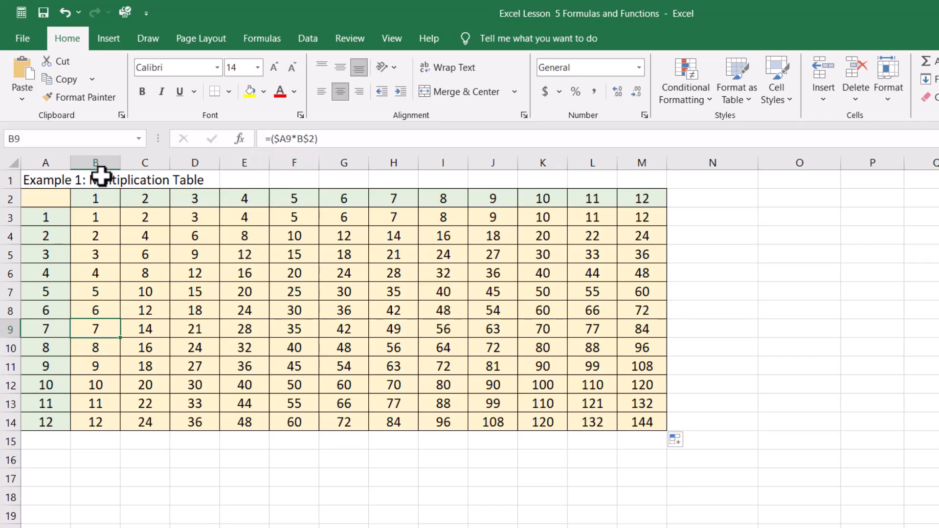
{"action": "left_click", "coordinate": [156, 329]}
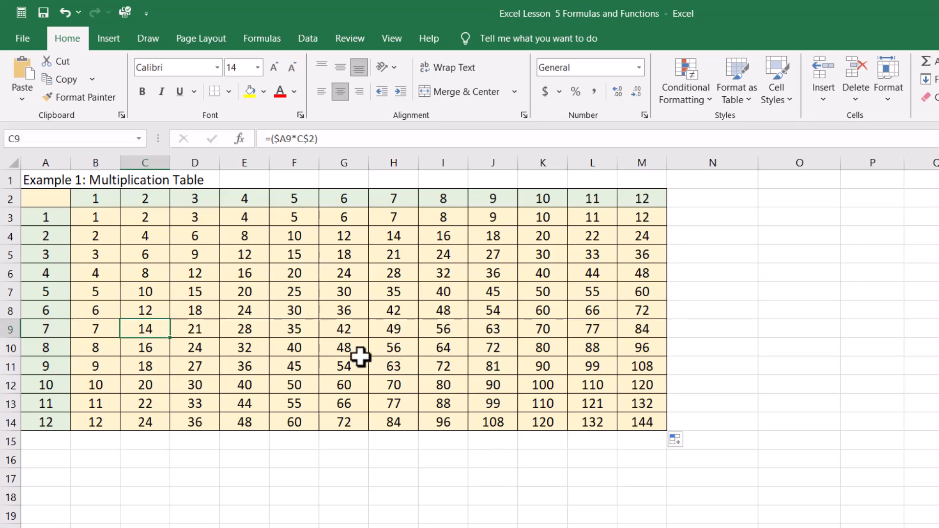
{"action": "left_click", "coordinate": [342, 351]}
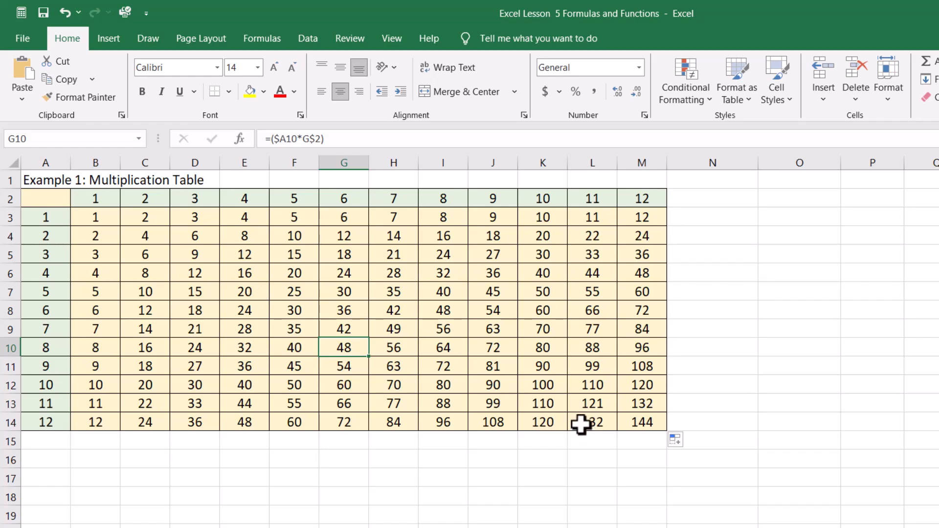
Undo the fill down the table and the fill across row 3, keeping only the B3 formula
{"action": "key", "text": "ctrl+z"}
{"action": "key", "text": "ctrl+z"}
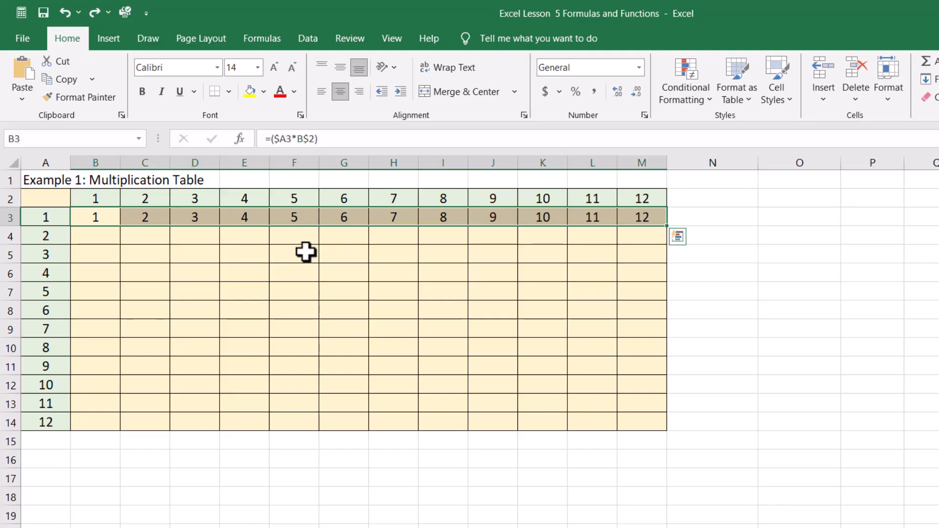
{"action": "key", "text": "ctrl+z"}
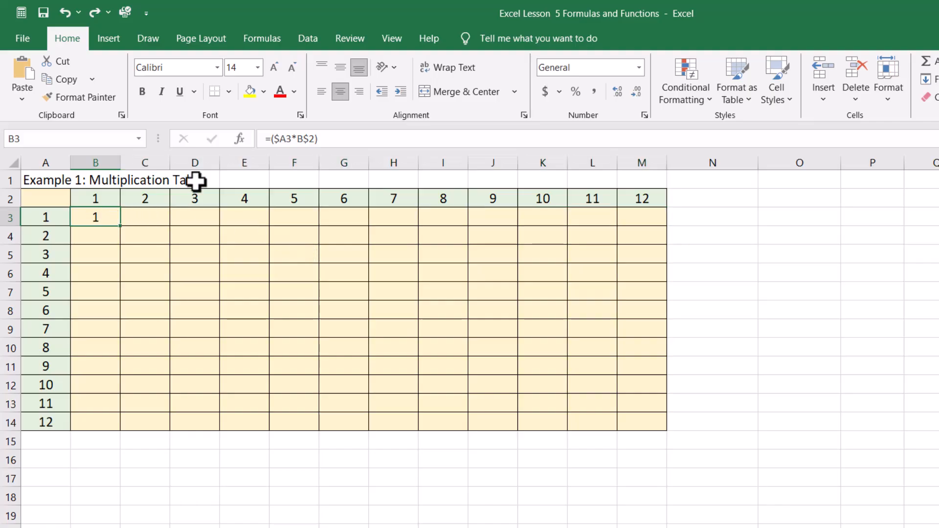
Remove the row lock from the second reference in B3, making it =($A3*B2), and fill it across row 3 through M3
{"action": "left_click", "coordinate": [309, 139]}
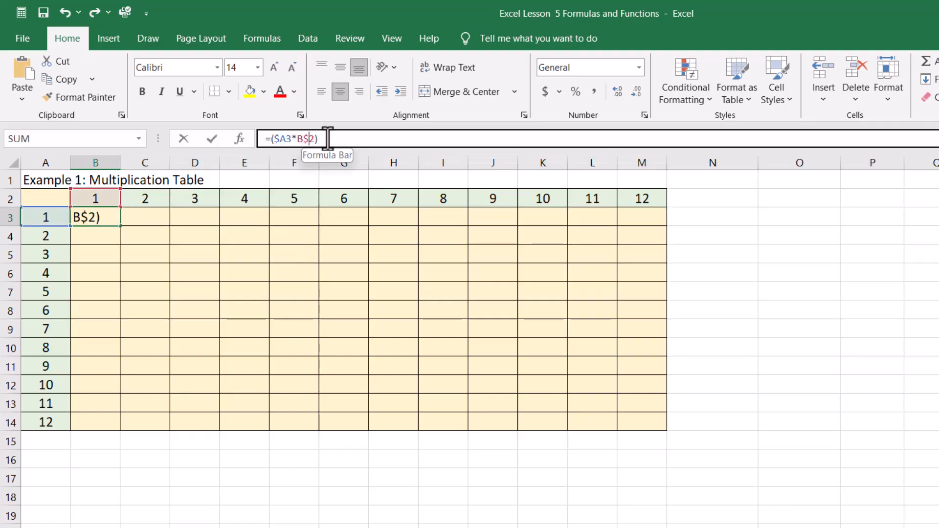
{"action": "key", "text": "BackSpace"}
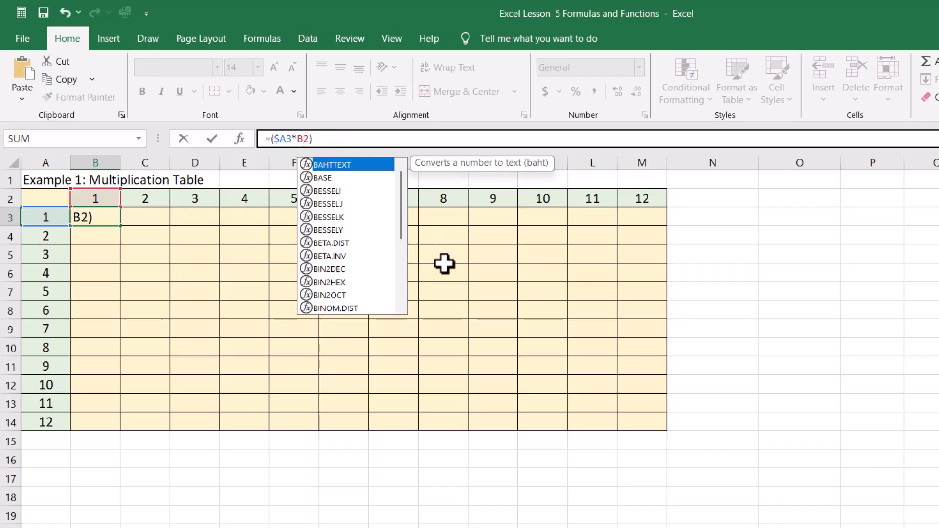
{"action": "key", "text": "Return"}
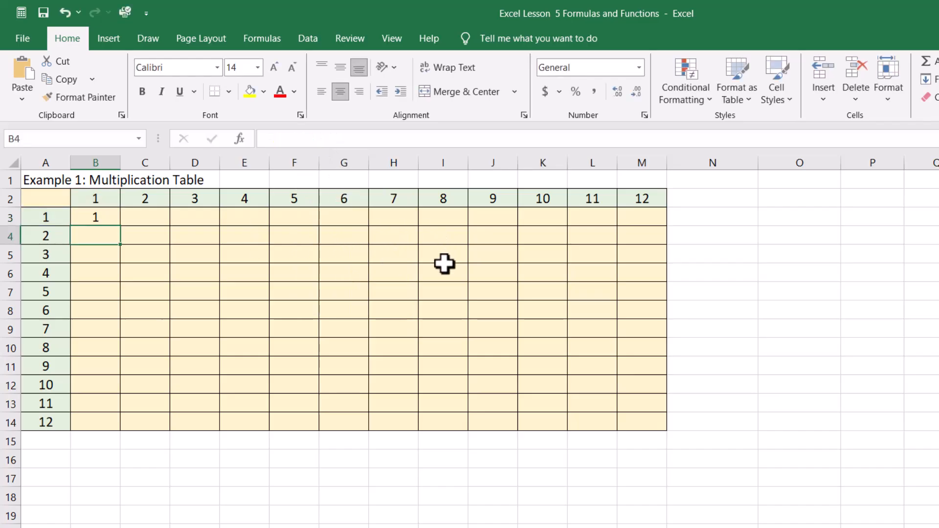
{"action": "left_click", "coordinate": [95, 218]}
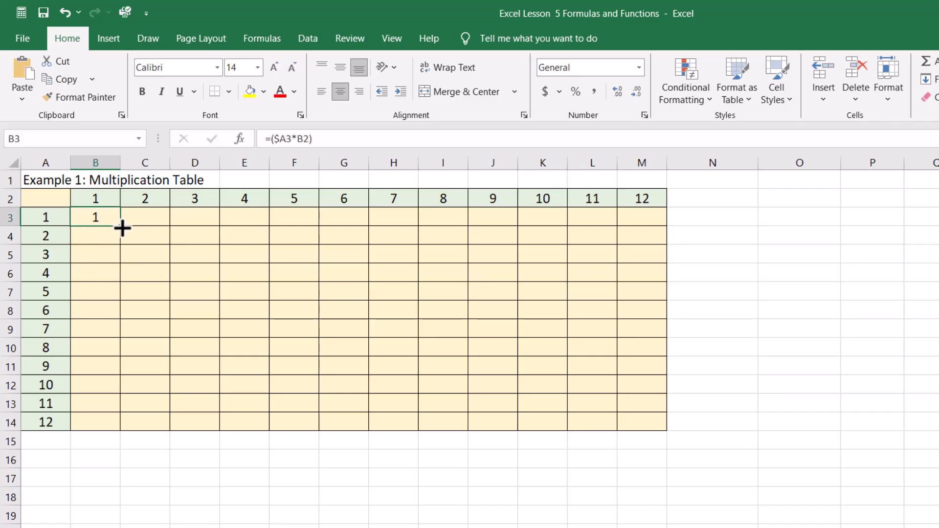
{"action": "left_click_drag", "start_coordinate": [121, 227], "coordinate": [666, 235]}
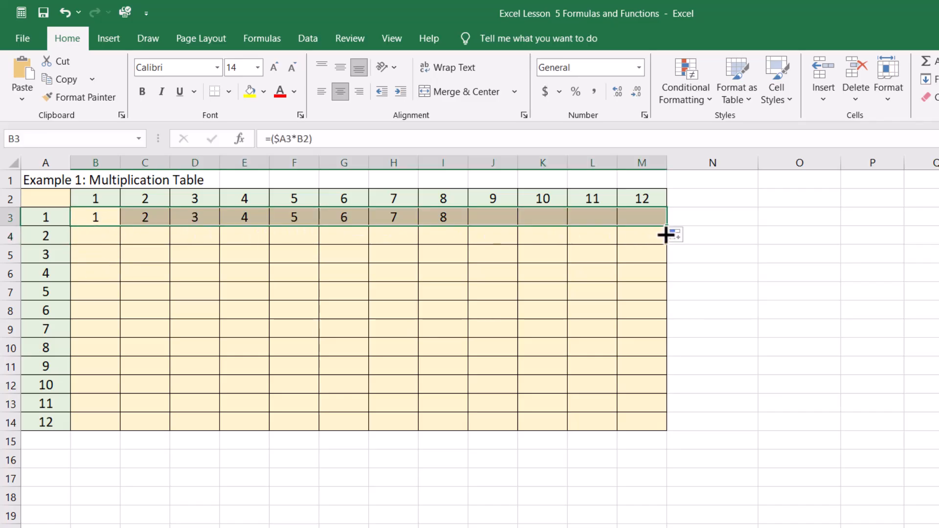
Check the references in the copied row 3 formulas from D3 to J3 without the row lock
{"action": "left_click", "coordinate": [196, 217]}
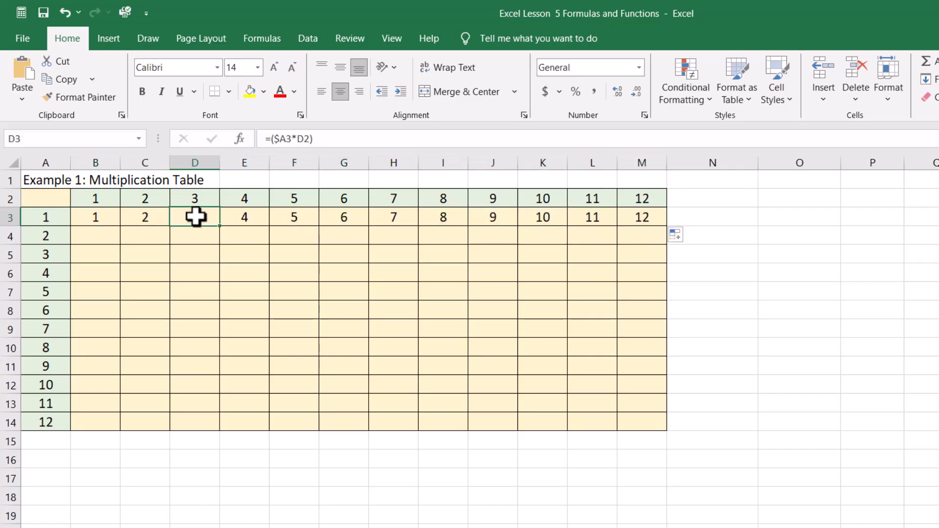
{"action": "left_click", "coordinate": [237, 218]}
{"action": "left_click", "coordinate": [294, 220]}
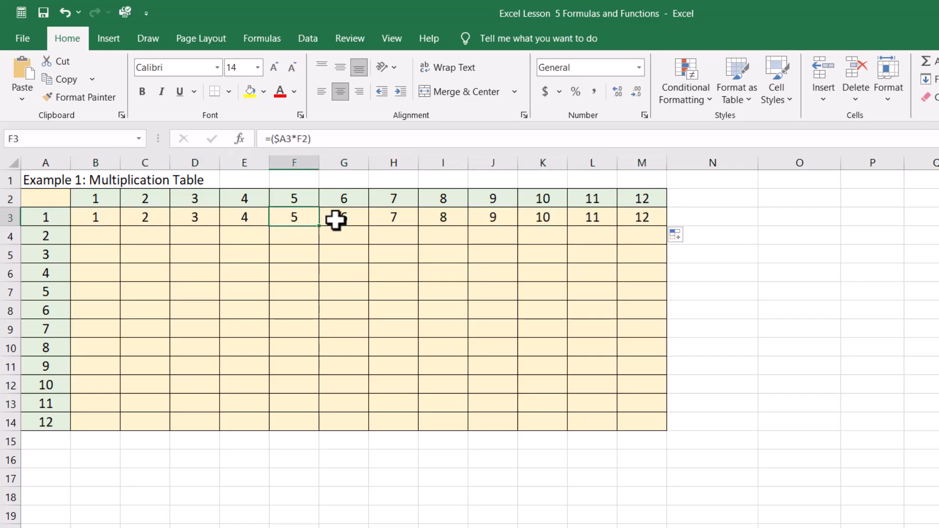
{"action": "left_click", "coordinate": [337, 220]}
{"action": "left_click", "coordinate": [395, 221]}
{"action": "left_click", "coordinate": [460, 221]}
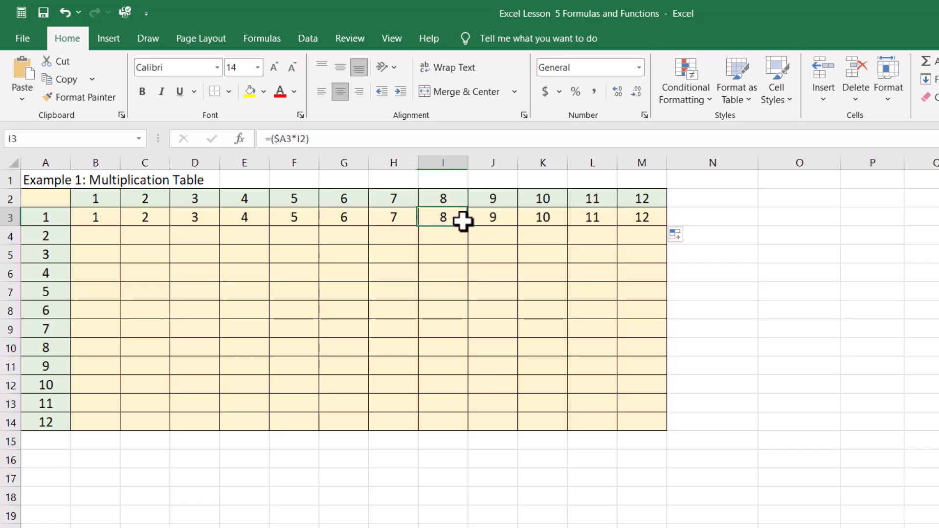
{"action": "left_click", "coordinate": [488, 220]}
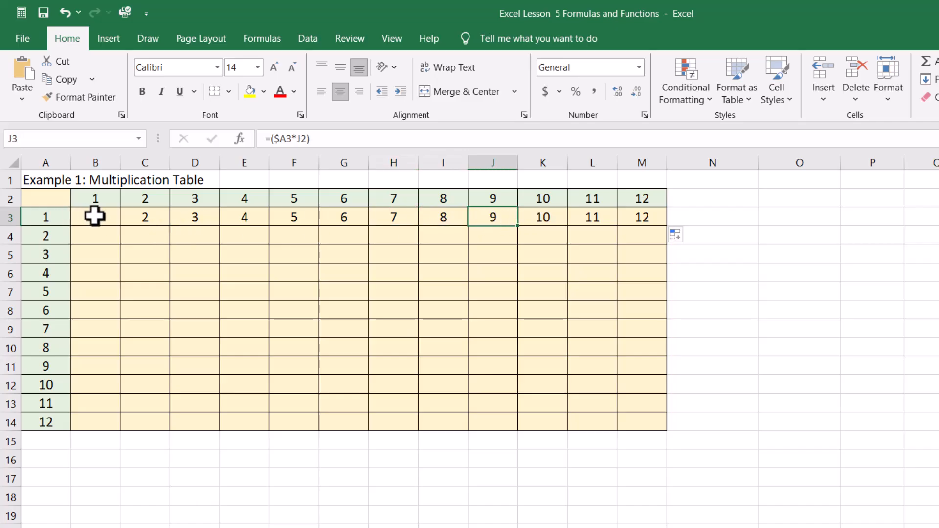
Fill B3:M3 down through row 14 and inspect the second reference in the D6, D7, E7 and F9 formulas
{"action": "left_click_drag", "start_coordinate": [94, 215], "coordinate": [631, 214]}
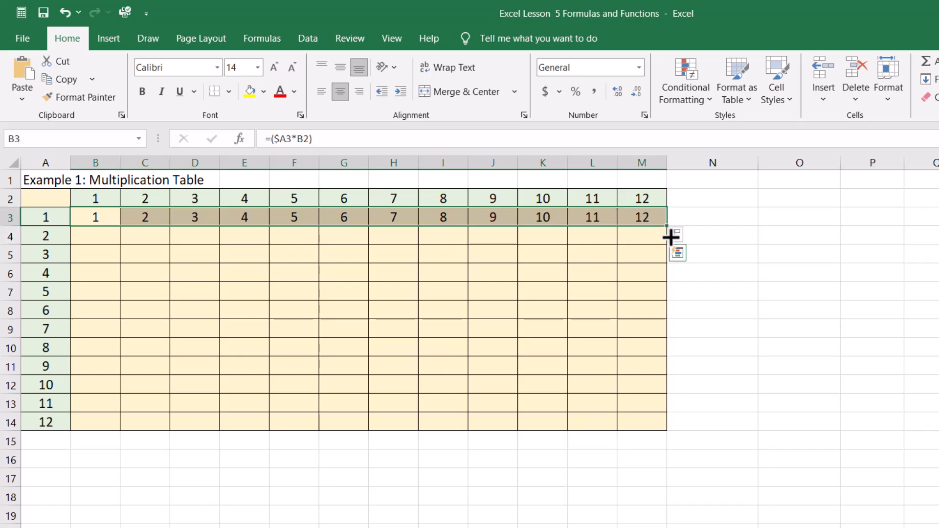
{"action": "left_click_drag", "start_coordinate": [671, 237], "coordinate": [666, 425]}
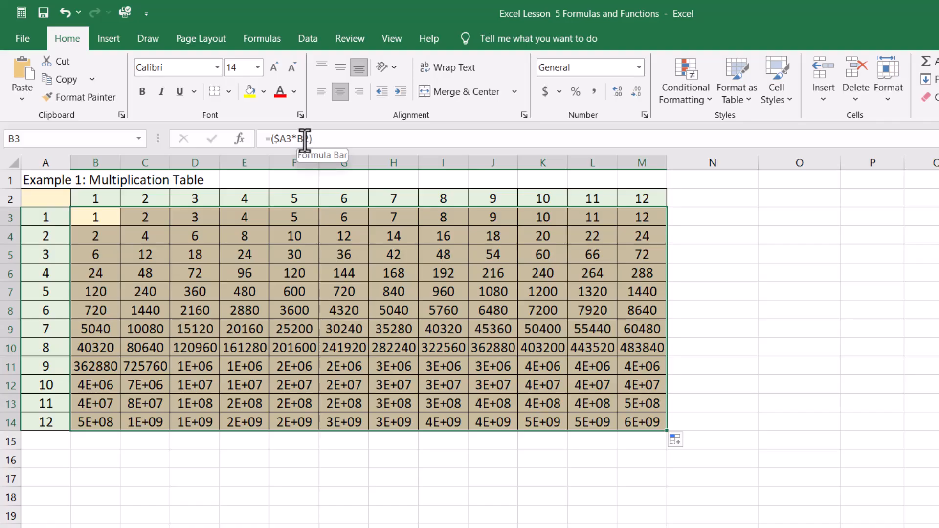
{"action": "left_click", "coordinate": [215, 272]}
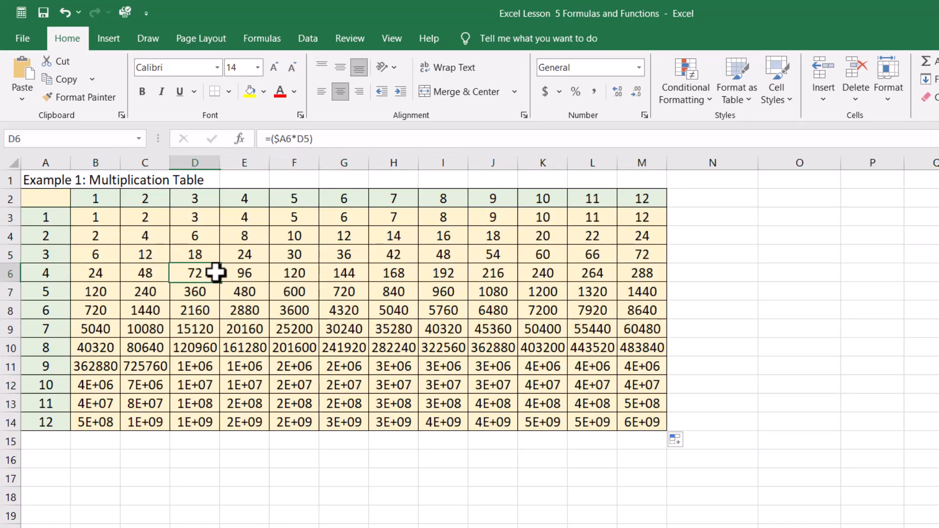
{"action": "left_click", "coordinate": [194, 293]}
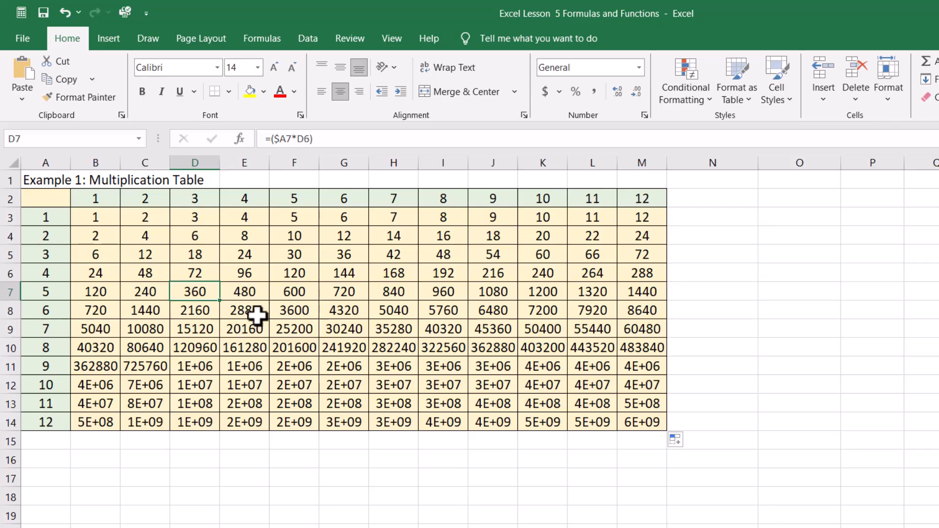
{"action": "left_click", "coordinate": [223, 295]}
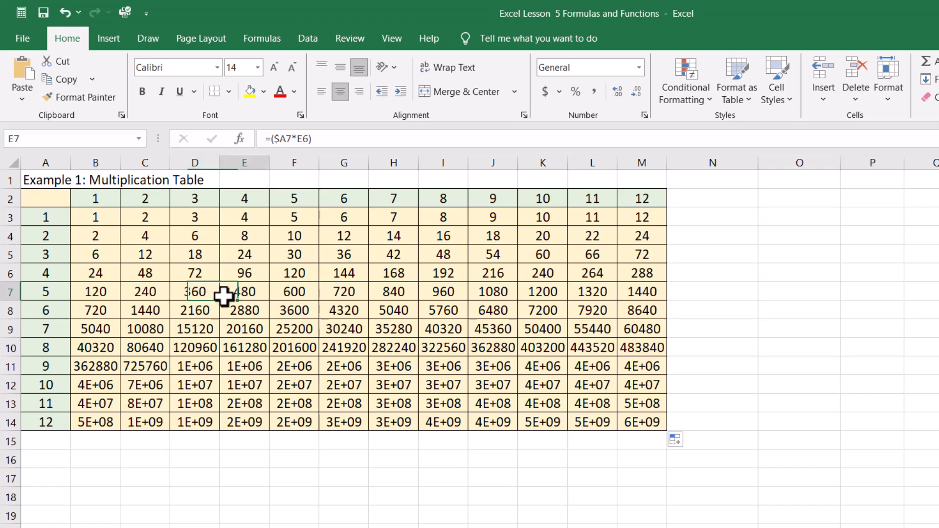
{"action": "left_click", "coordinate": [301, 328]}
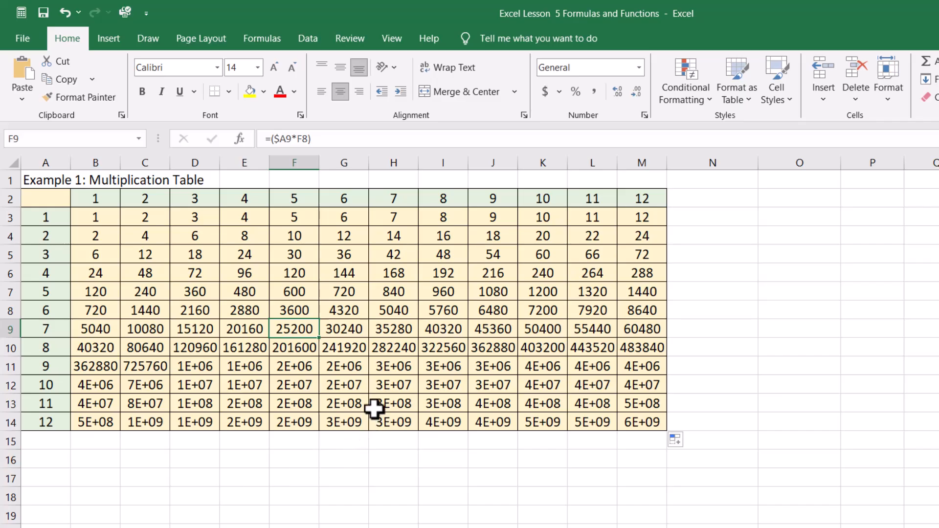
Undo both fills and the removal of the row lock in the B3 formula, and reselect B3
{"action": "key", "text": "ctrl+z"}
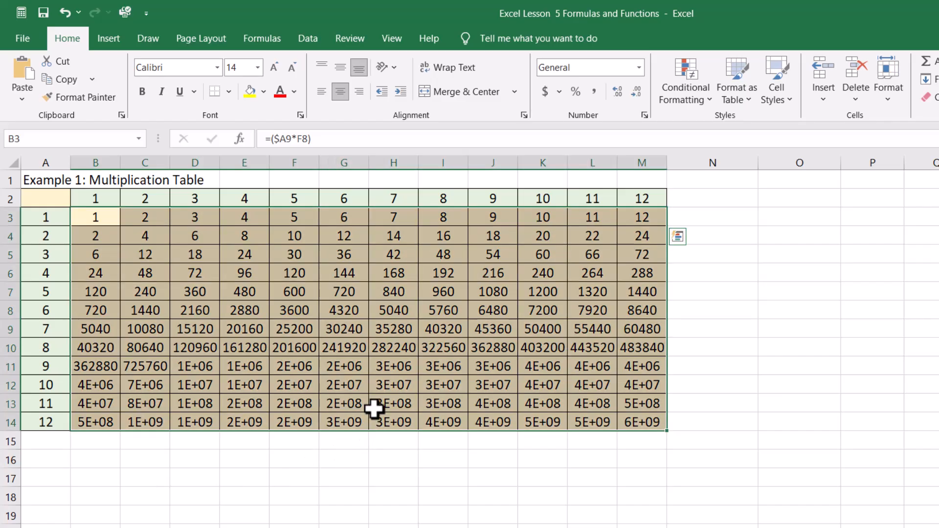
{"action": "key", "text": "ctrl+z"}
{"action": "key", "text": "ctrl+q"}
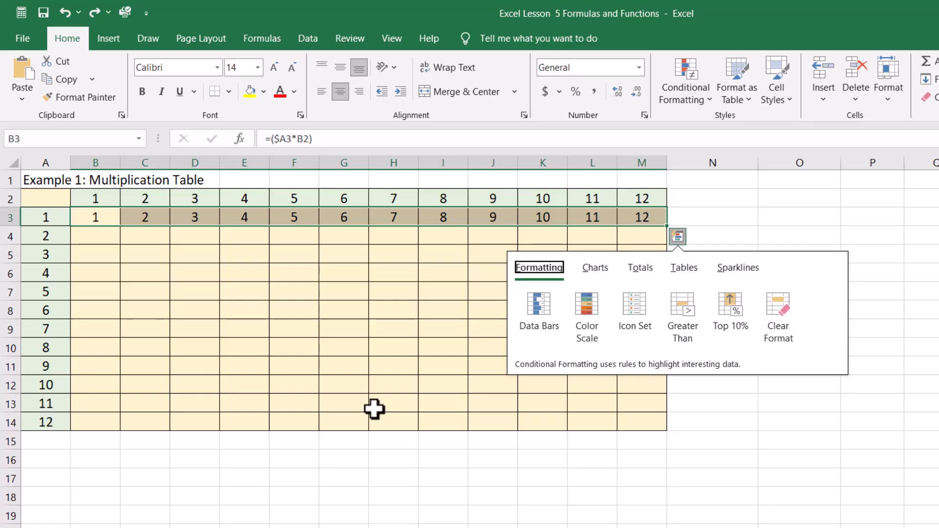
{"action": "key", "text": "Escape"}
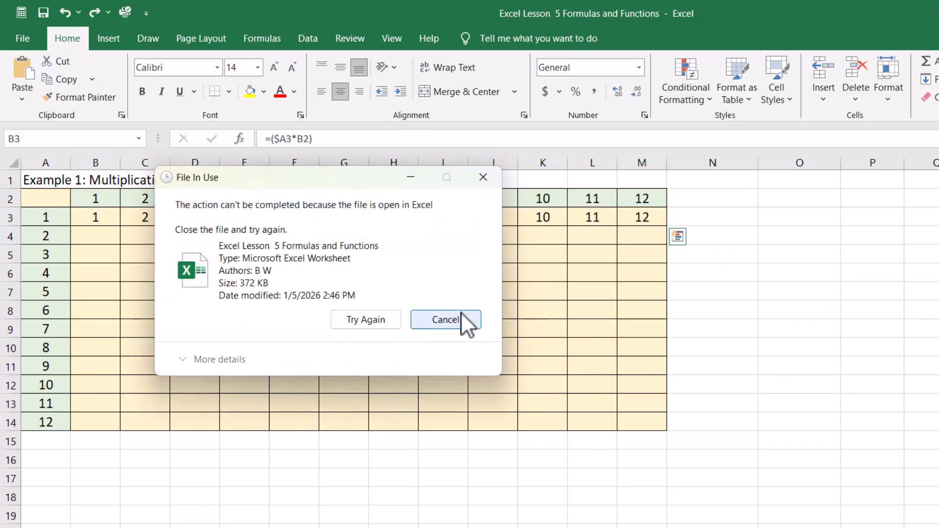
{"action": "left_click", "coordinate": [461, 316]}
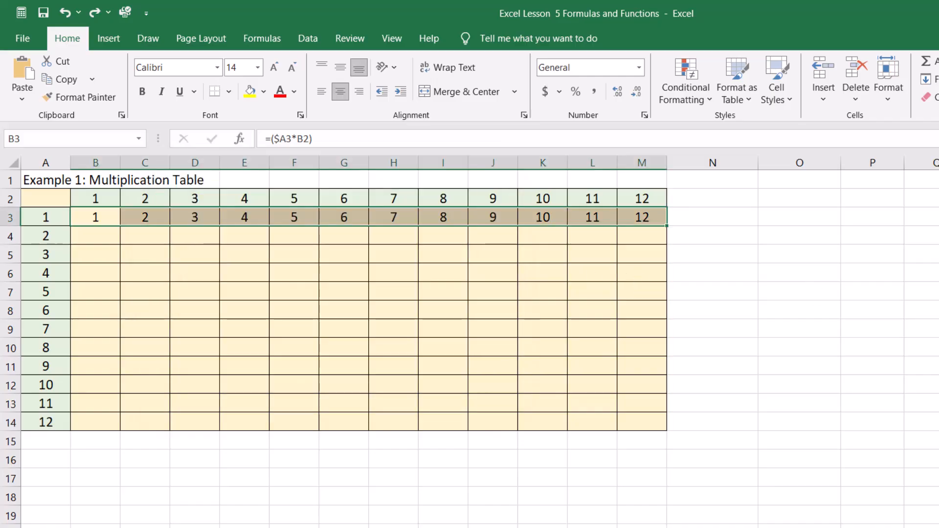
{"action": "left_click", "coordinate": [658, 221]}
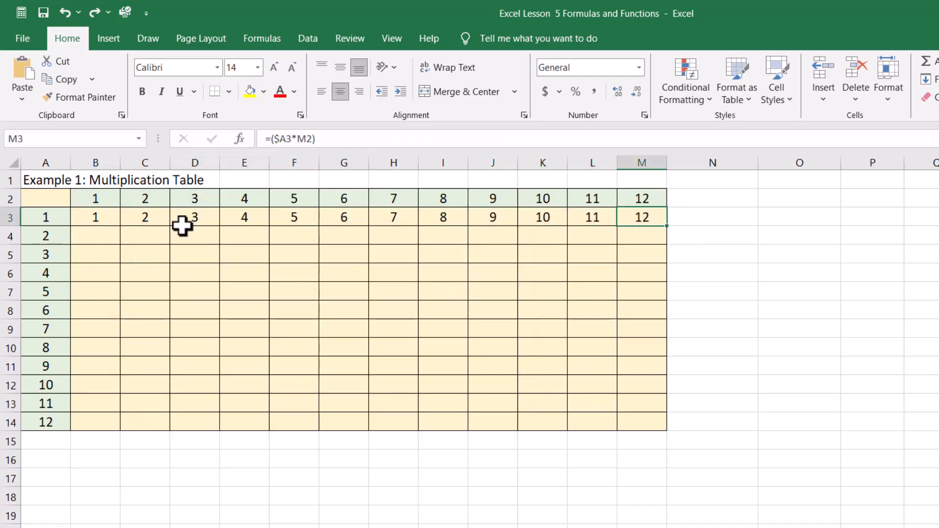
{"action": "key", "text": "ctrl+z"}
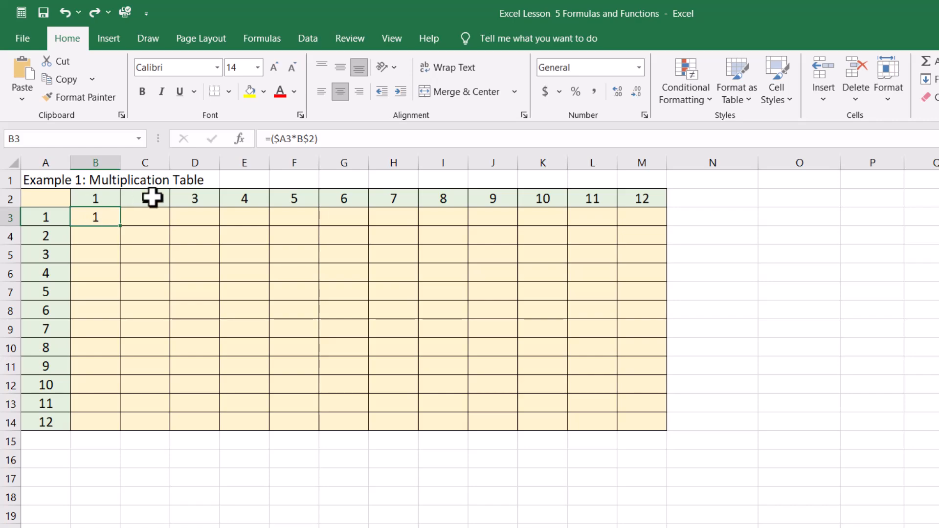
{"action": "left_click", "coordinate": [130, 264]}
{"action": "left_click", "coordinate": [104, 217]}
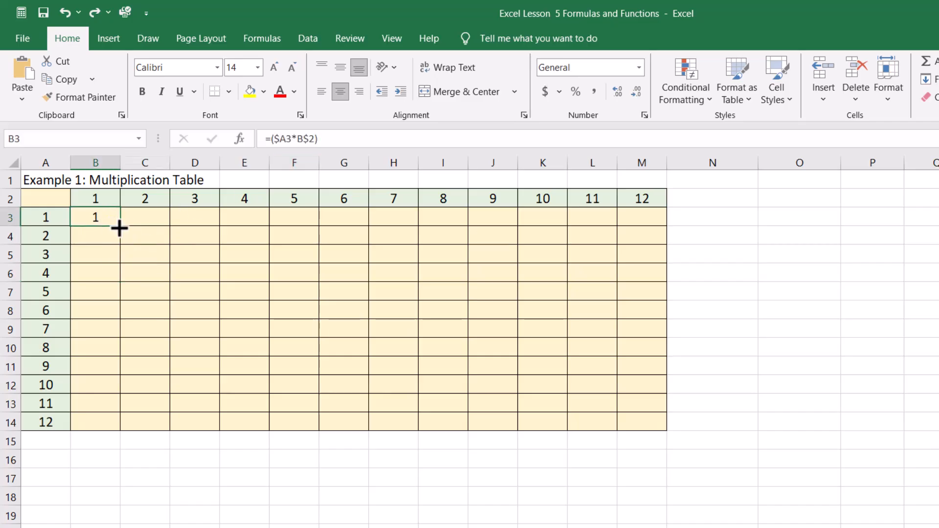
Fill the B3 formula across and down the whole multiplication table through M14
{"action": "left_click_drag", "start_coordinate": [131, 227], "coordinate": [668, 434]}
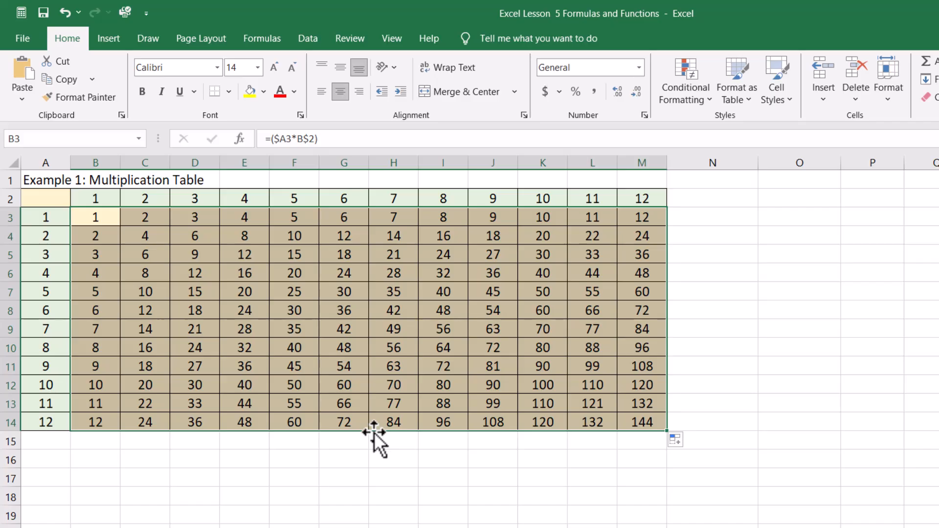
{"action": "left_click", "coordinate": [483, 525]}
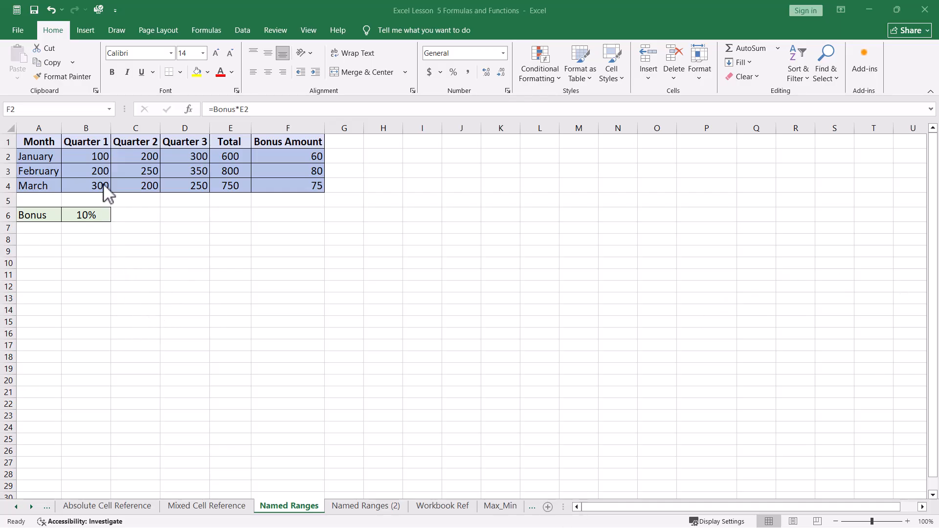
On the Named Ranges sheet, examine the name of cell B6 and how the F2, F3 and F4 bonus formulas refer to it
{"action": "left_click", "coordinate": [84, 215]}
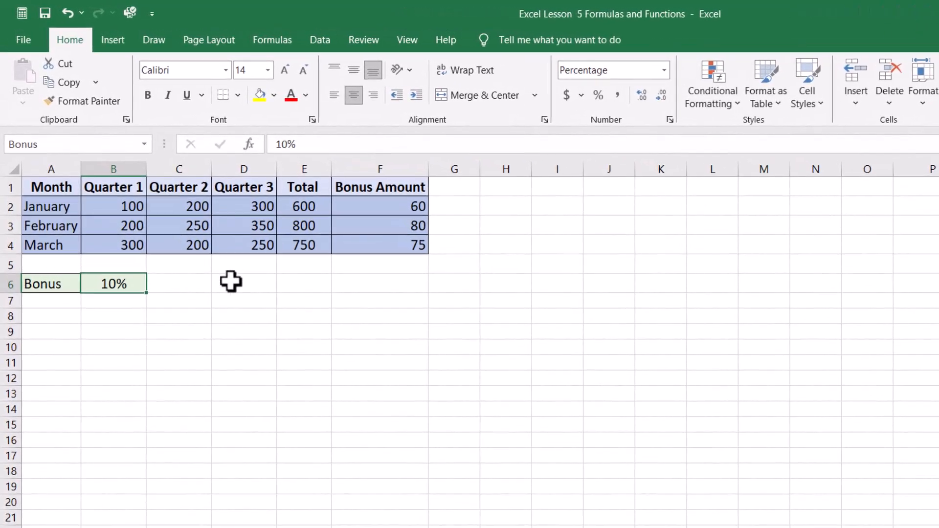
{"action": "left_click", "coordinate": [353, 210]}
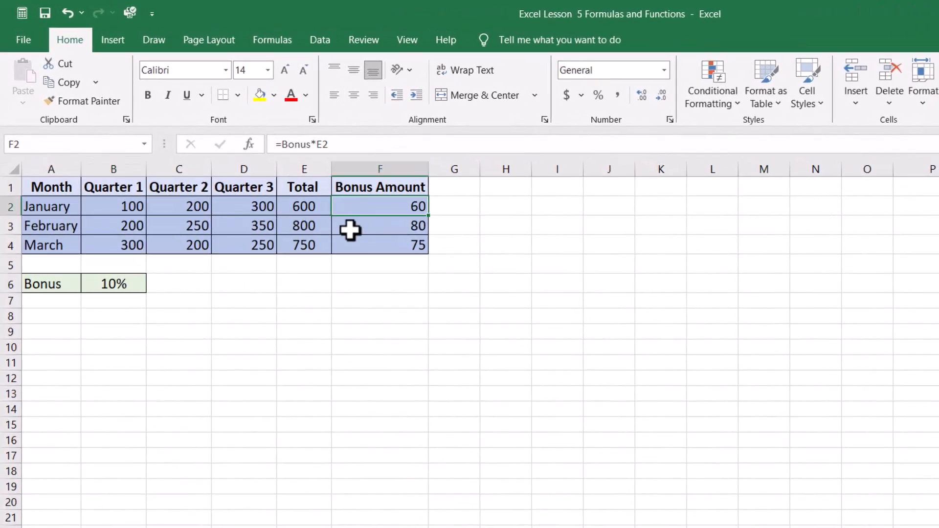
{"action": "left_click", "coordinate": [351, 231]}
{"action": "left_click", "coordinate": [348, 249]}
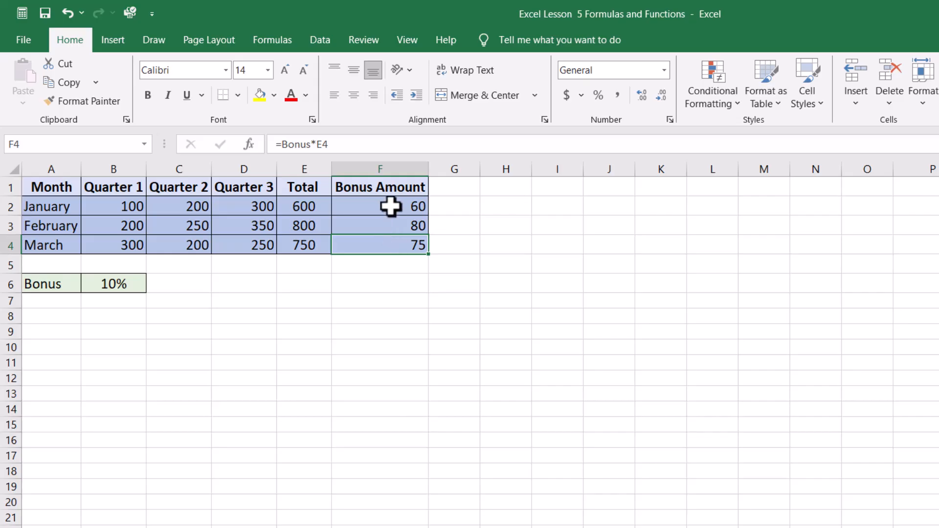
{"action": "left_click", "coordinate": [390, 206]}
{"action": "left_click", "coordinate": [394, 143]}
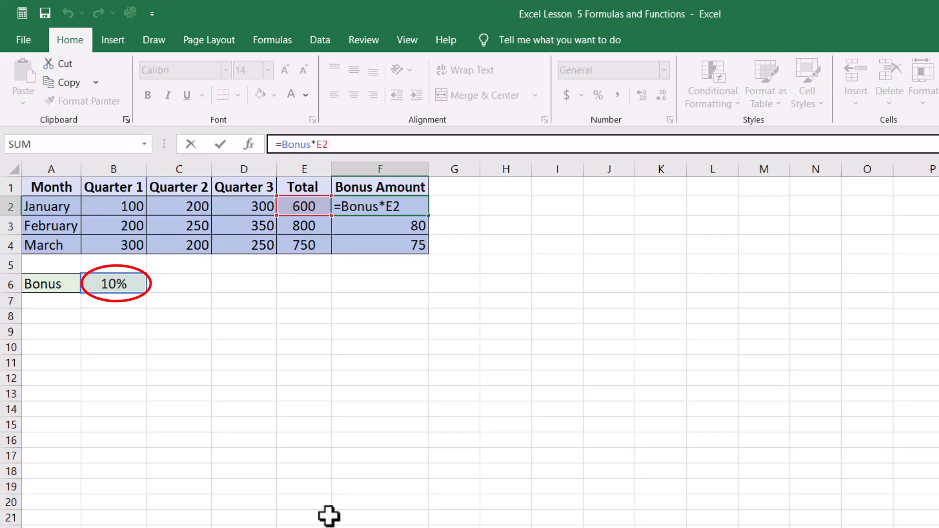
{"action": "key", "text": "ctrl+Return"}
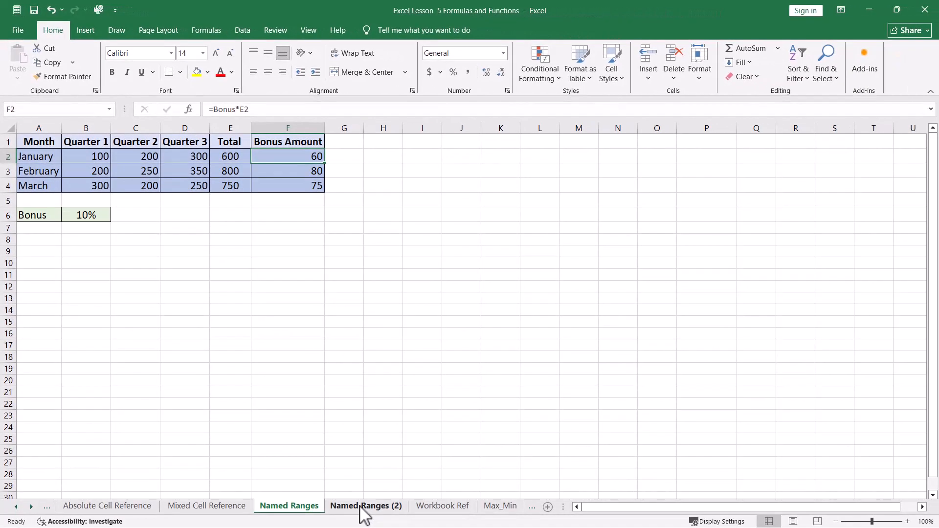
On the Named Ranges (2) sheet, enter =Bonus*E2 as January's bonus amount in F2
{"action": "left_click", "coordinate": [364, 508]}
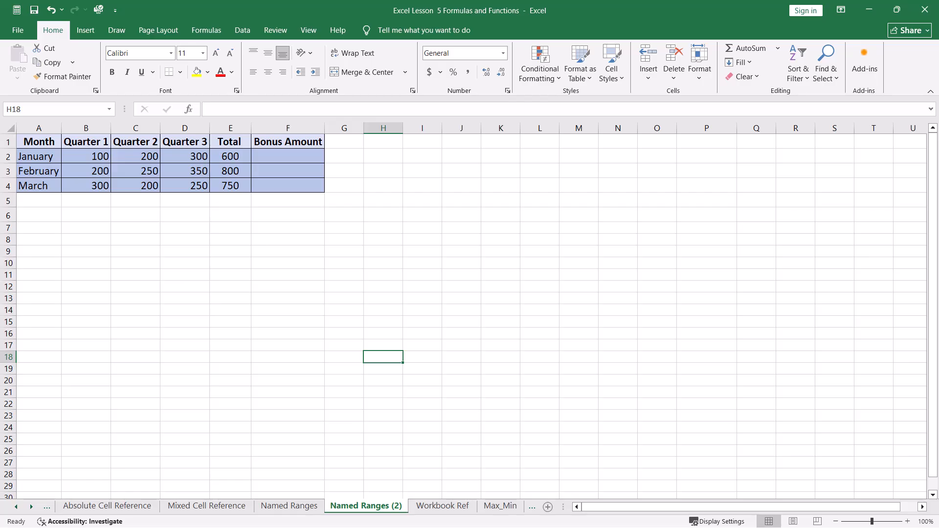
{"action": "left_click", "coordinate": [288, 157]}
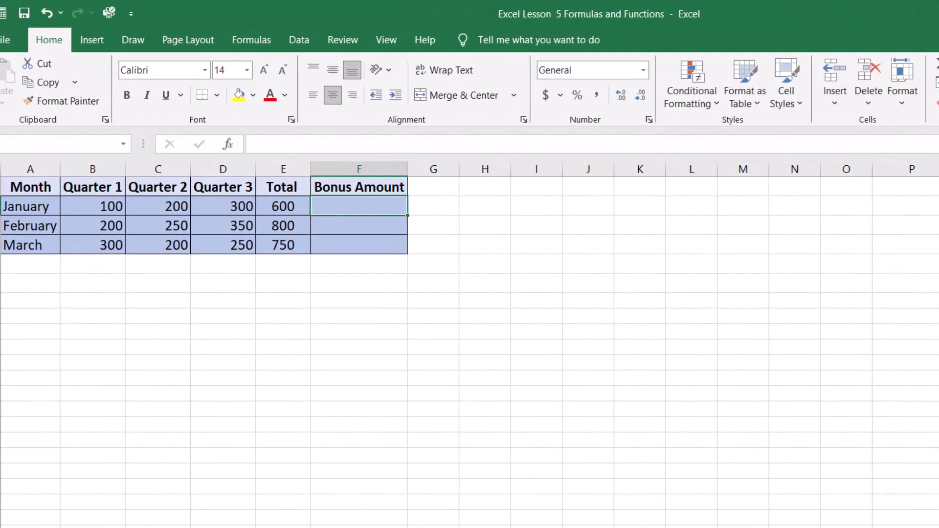
{"action": "type", "text": "="}
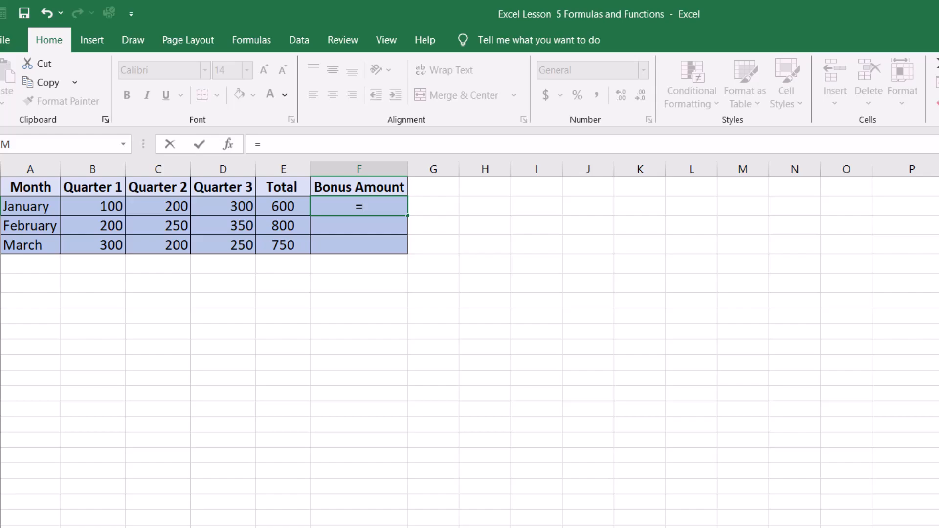
{"action": "type", "text": "B"}
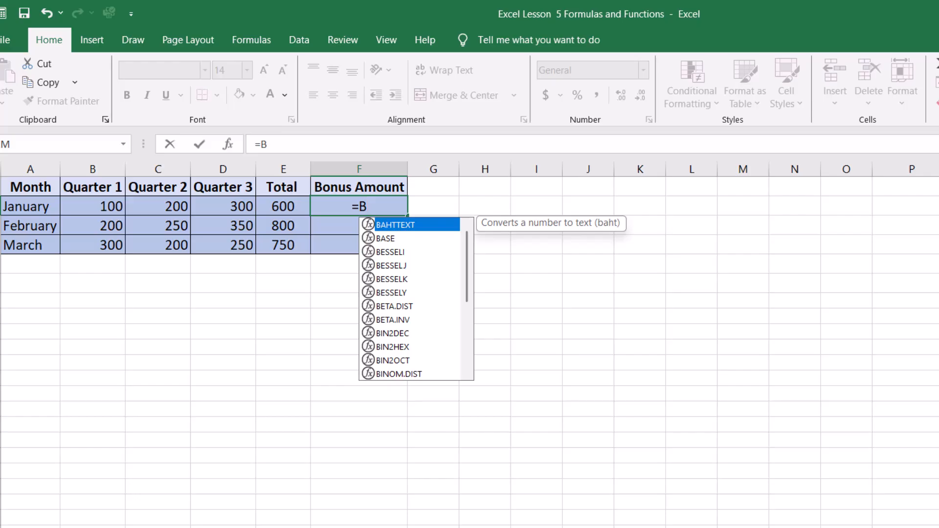
{"action": "type", "text": "o"}
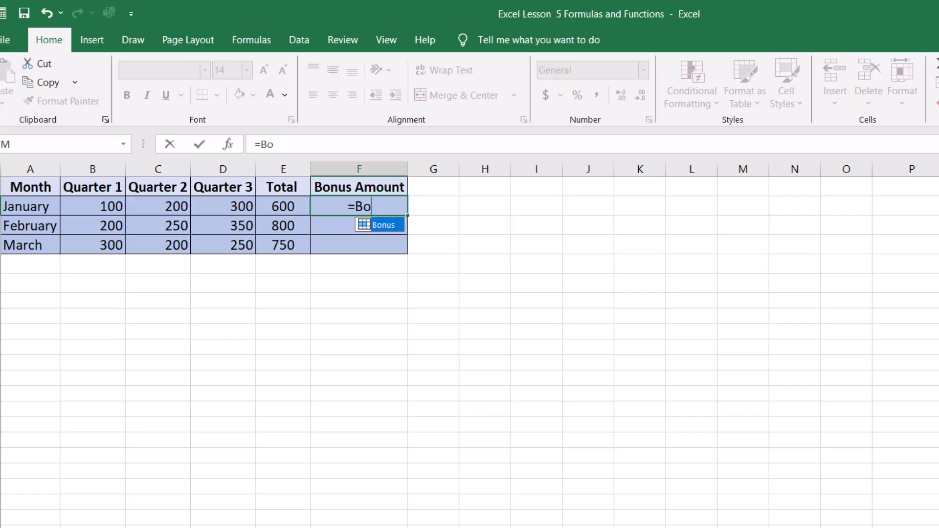
{"action": "key", "text": "Tab"}
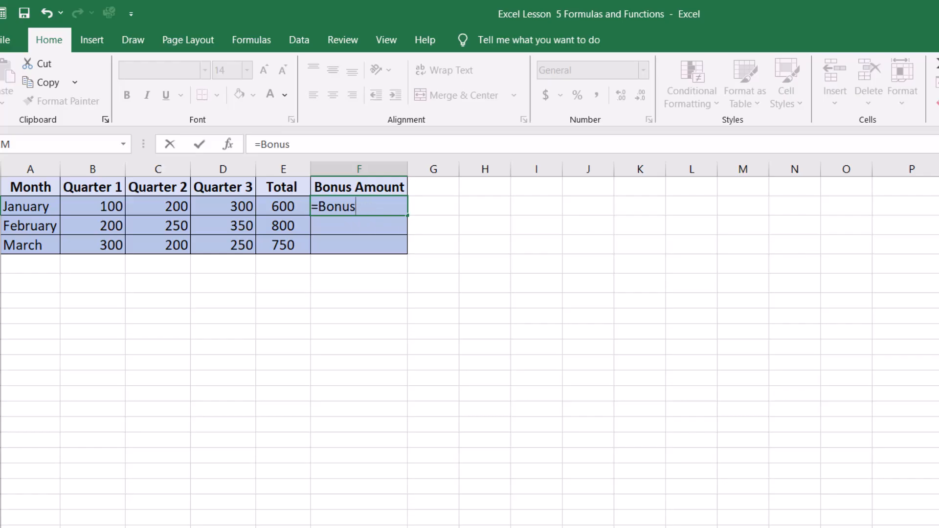
{"action": "type", "text": "*"}
{"action": "left_click", "coordinate": [283, 206]}
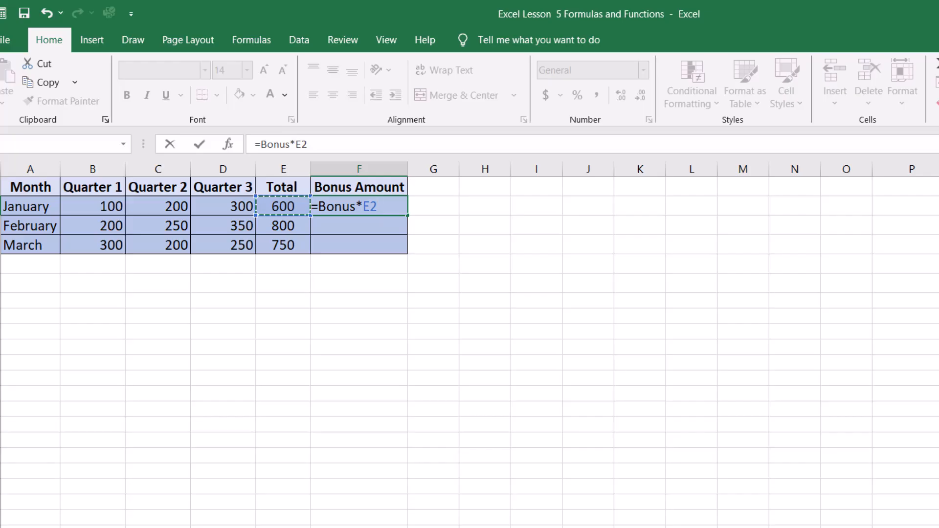
{"action": "key", "text": "Return"}
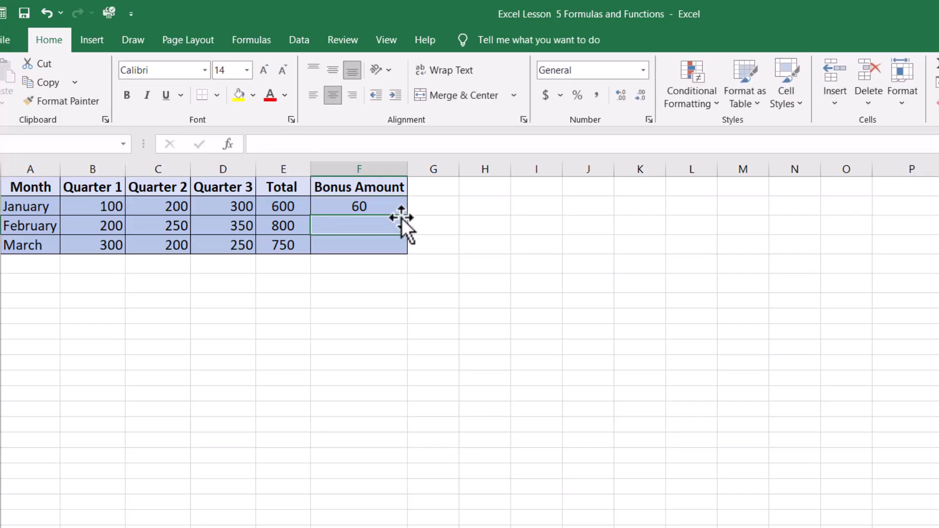
Fill the F2 bonus formula down through F4 and recheck the formula in F2
{"action": "left_click", "coordinate": [346, 206]}
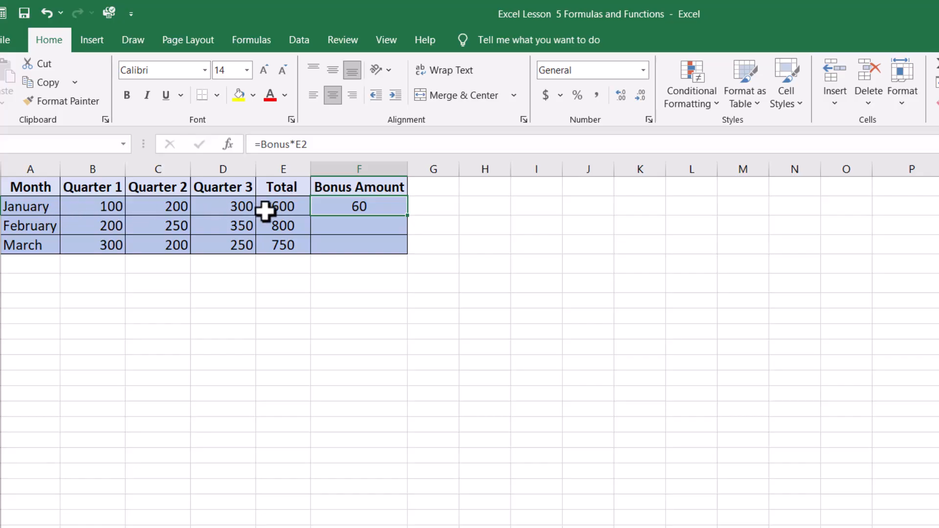
{"action": "left_click", "coordinate": [514, 206]}
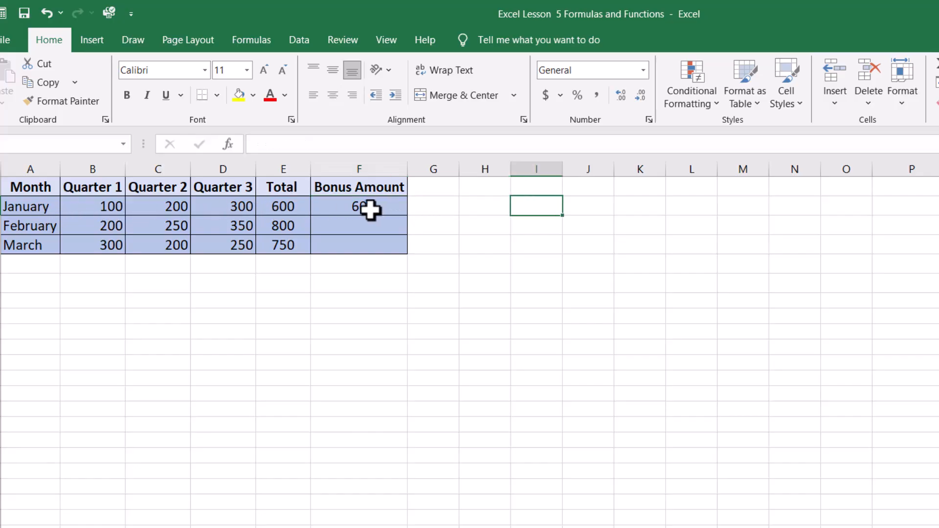
{"action": "left_click", "coordinate": [371, 209]}
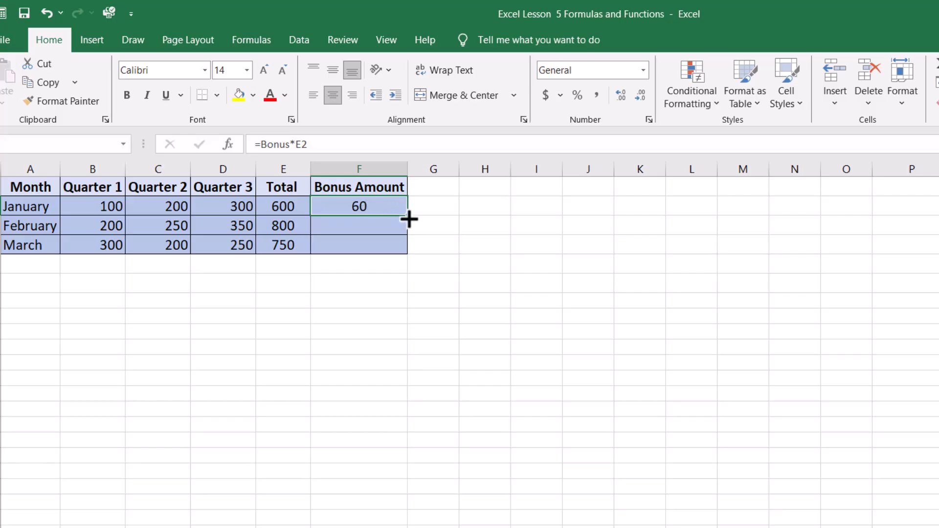
{"action": "left_click_drag", "start_coordinate": [410, 218], "coordinate": [410, 251]}
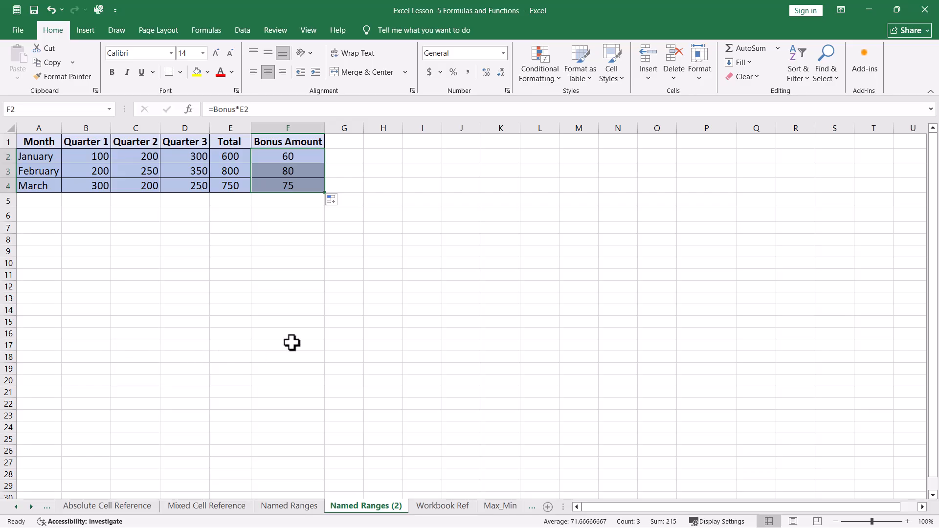
{"action": "left_click", "coordinate": [367, 309]}
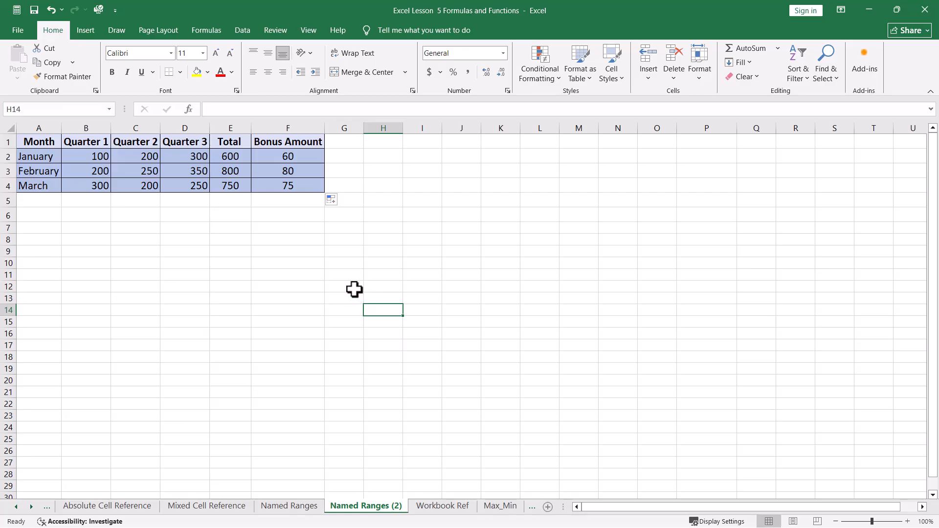
{"action": "left_click", "coordinate": [299, 154]}
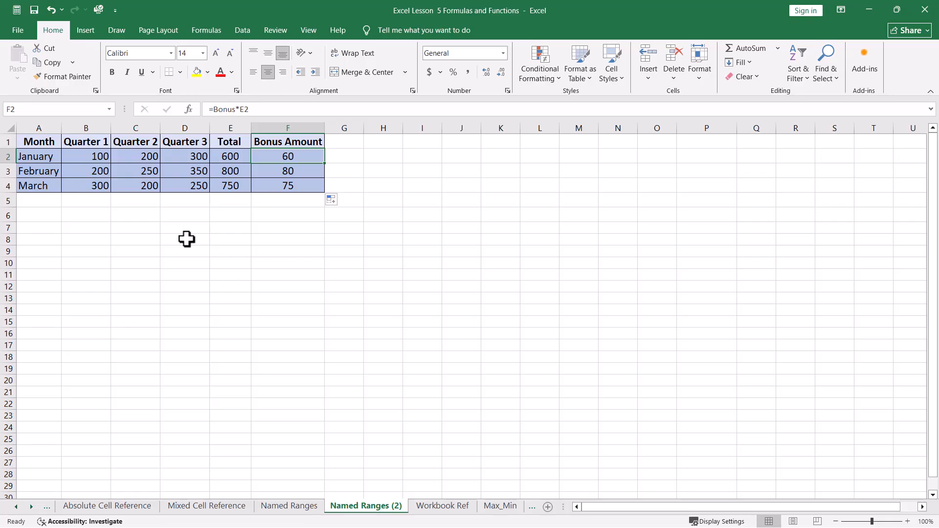
{"action": "left_click", "coordinate": [186, 345]}
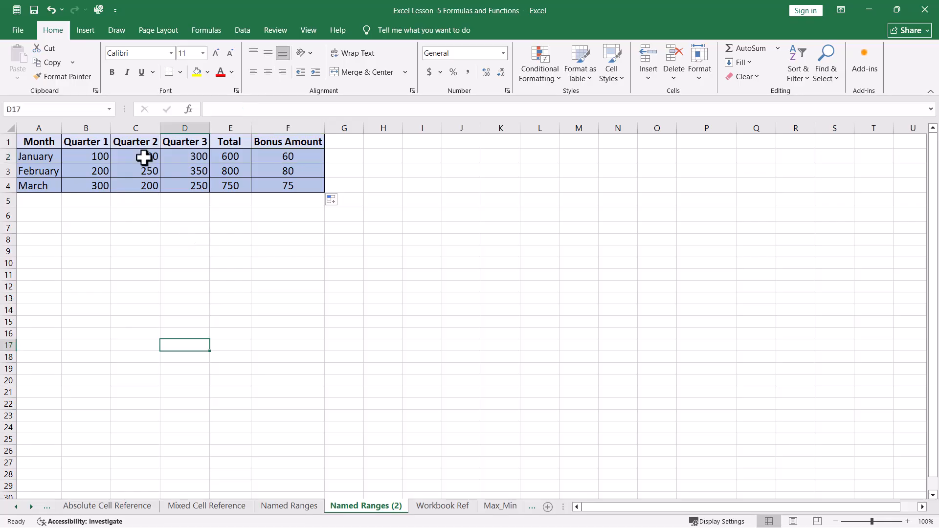
Clear F2 and rebuild its formula as =Bonus*E2, inserting the defined name Bonus with Use in Formula
{"action": "left_click", "coordinate": [207, 30]}
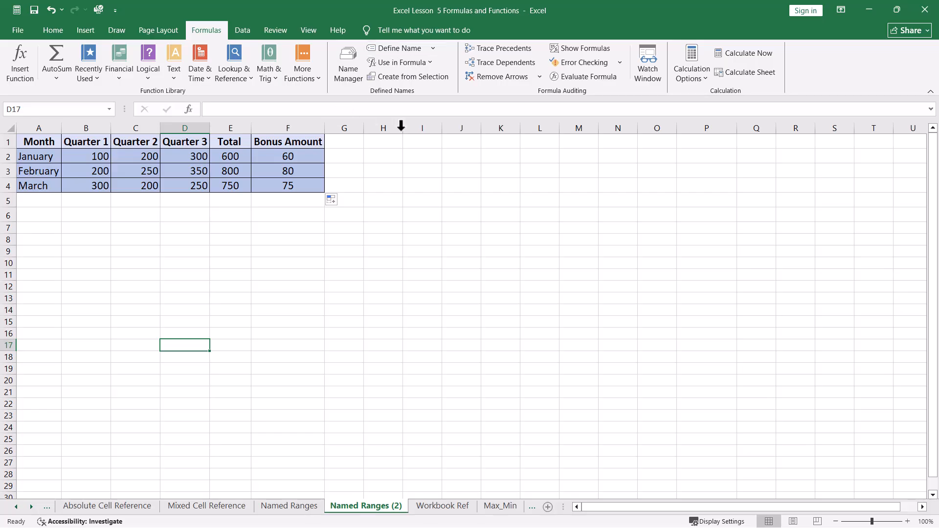
{"action": "left_click", "coordinate": [431, 65]}
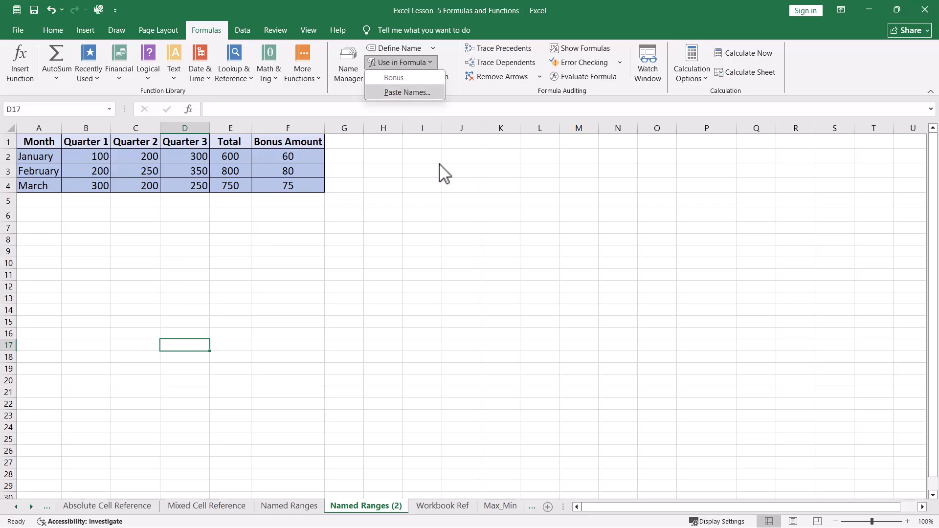
{"action": "key", "text": "Escape"}
{"action": "left_click", "coordinate": [283, 155]}
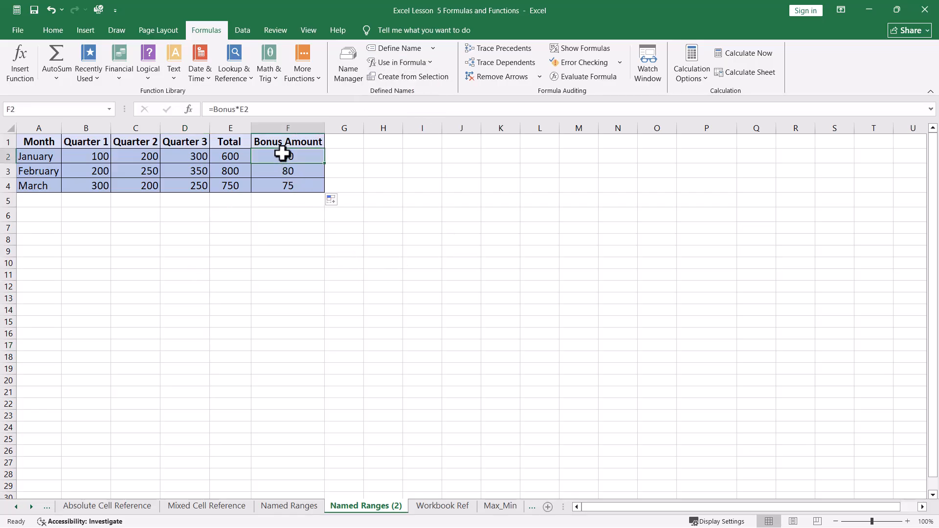
{"action": "key", "text": "Delete"}
{"action": "left_click", "coordinate": [430, 63]}
{"action": "left_click", "coordinate": [393, 78]}
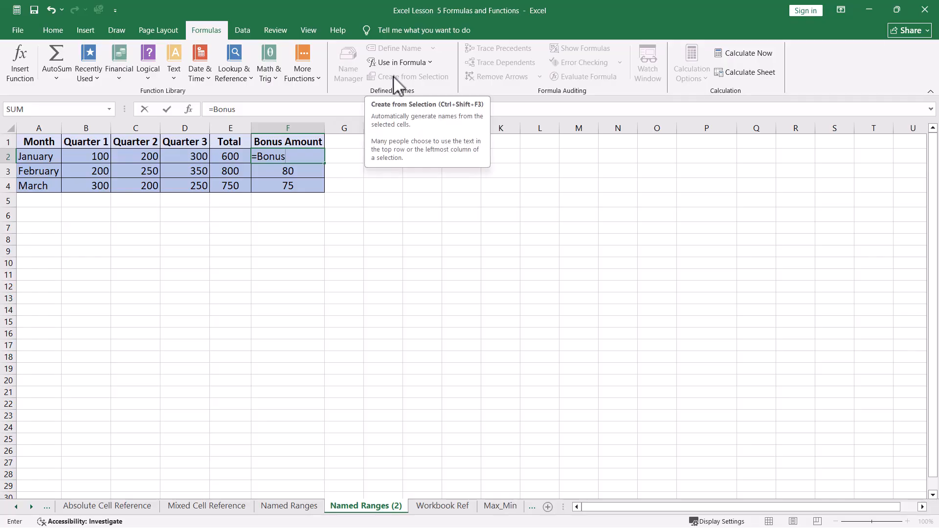
{"action": "type", "text": "*"}
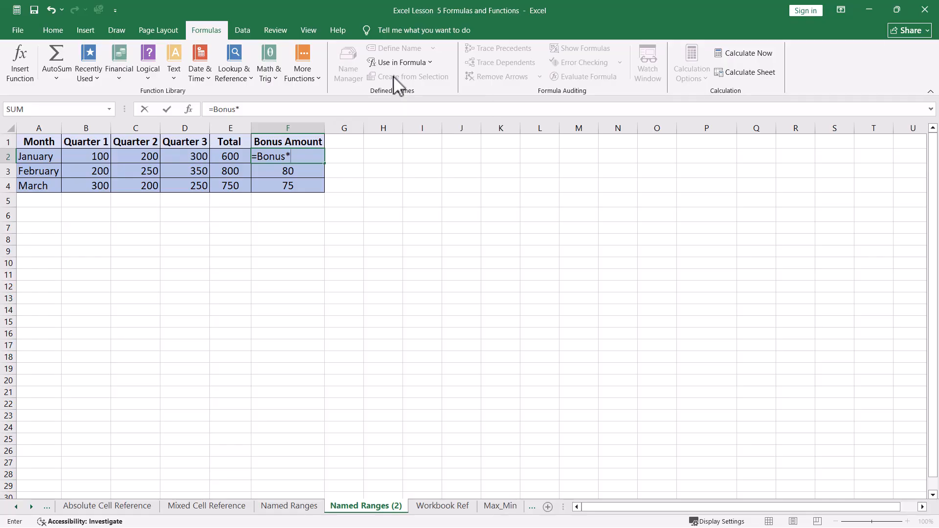
{"action": "left_click", "coordinate": [233, 158]}
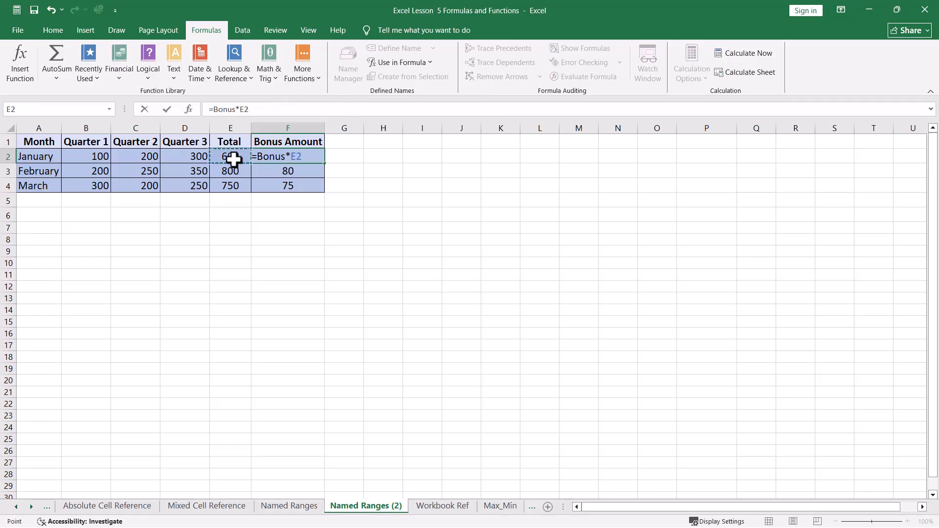
{"action": "key", "text": "Return"}
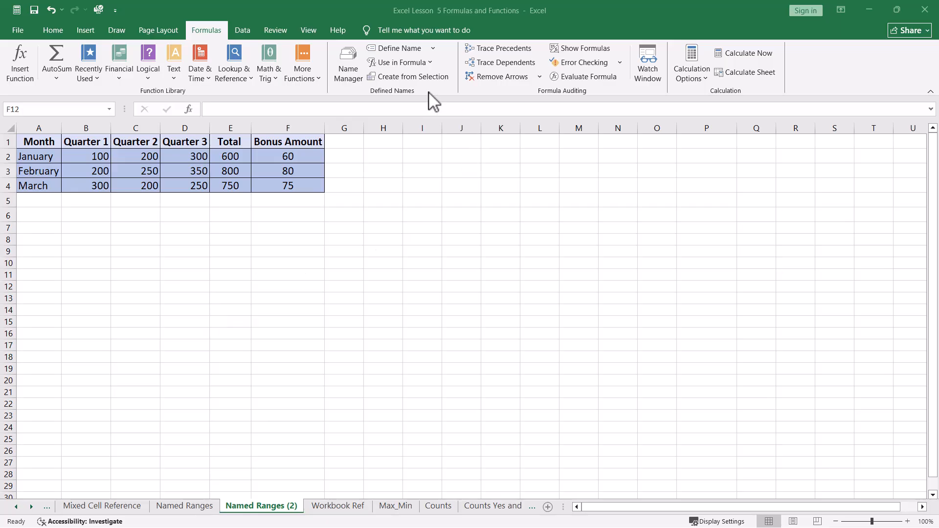
Paste the list of defined names with their references into the sheet, starting at F12
{"action": "left_click", "coordinate": [429, 63]}
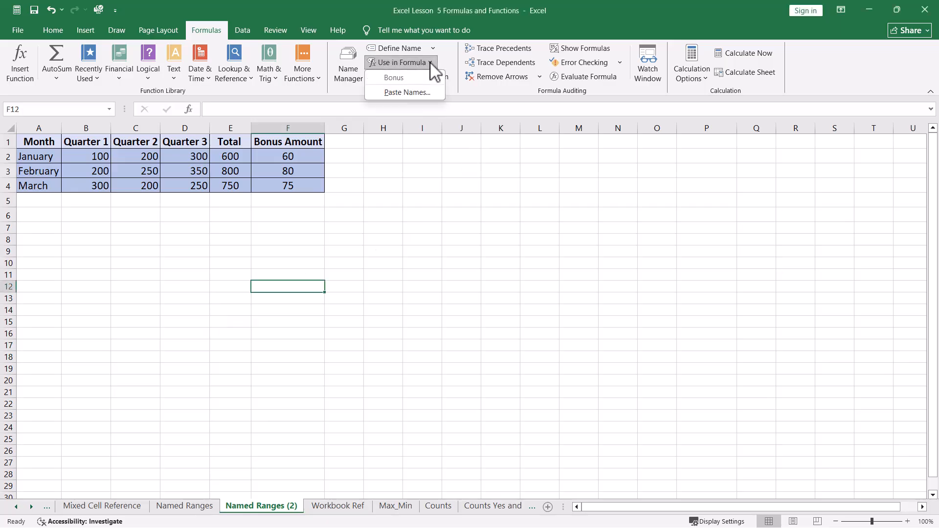
{"action": "left_click", "coordinate": [410, 93]}
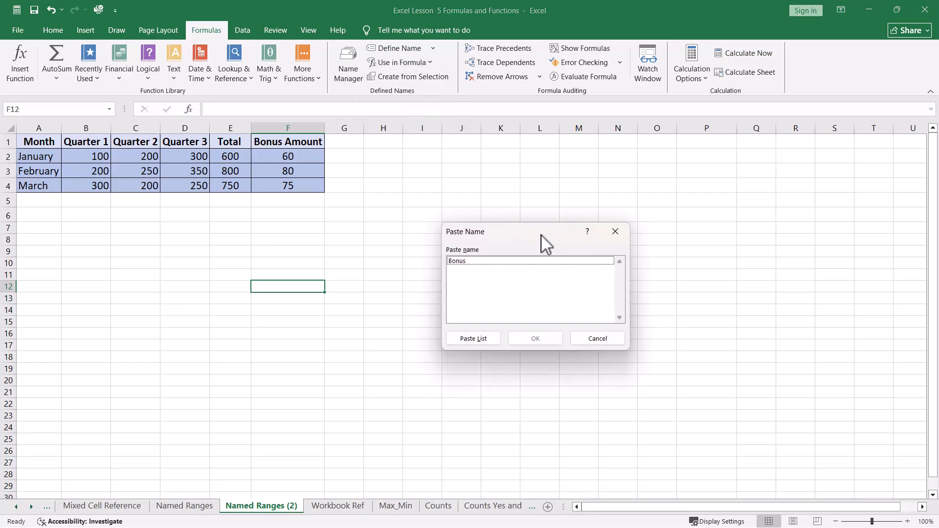
{"action": "left_click_drag", "start_coordinate": [539, 236], "coordinate": [539, 230]}
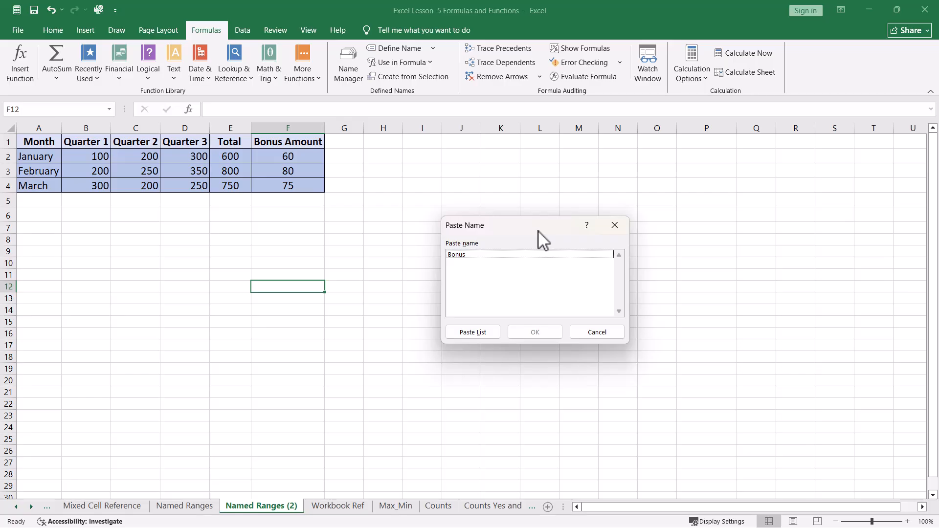
{"action": "left_click", "coordinate": [478, 255]}
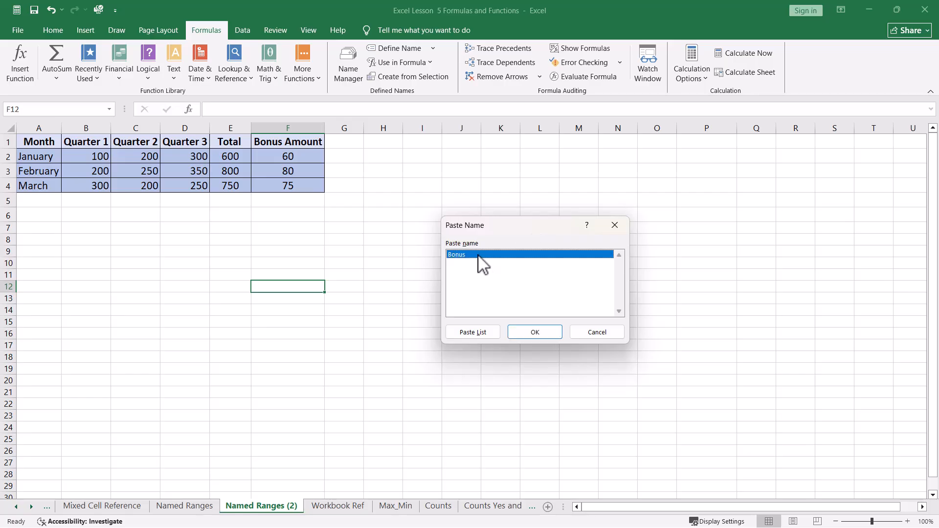
{"action": "left_click", "coordinate": [473, 332]}
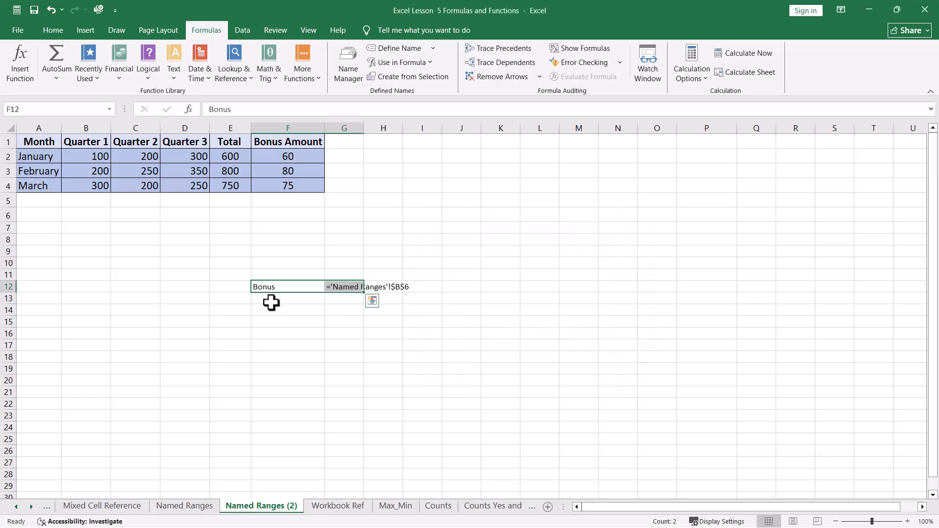
{"action": "left_click", "coordinate": [262, 334]}
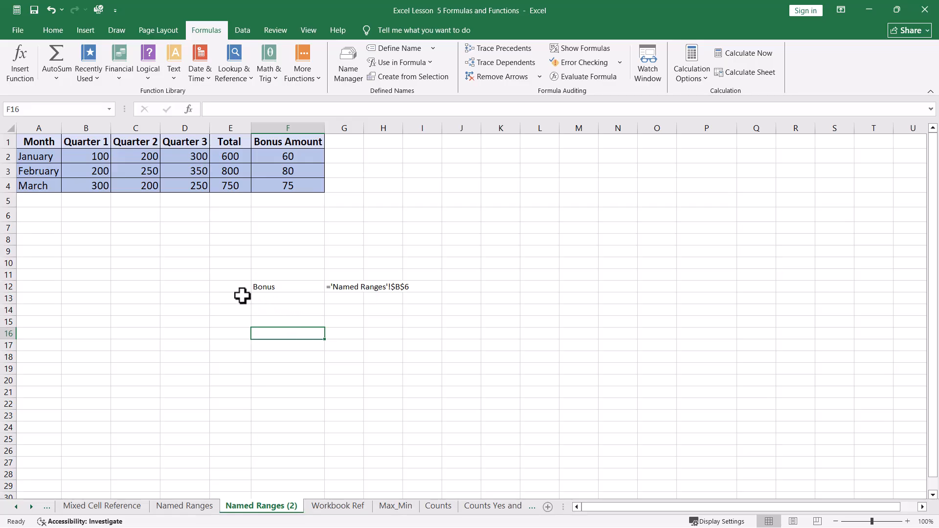
{"action": "left_click", "coordinate": [423, 63]}
{"action": "left_click", "coordinate": [420, 92]}
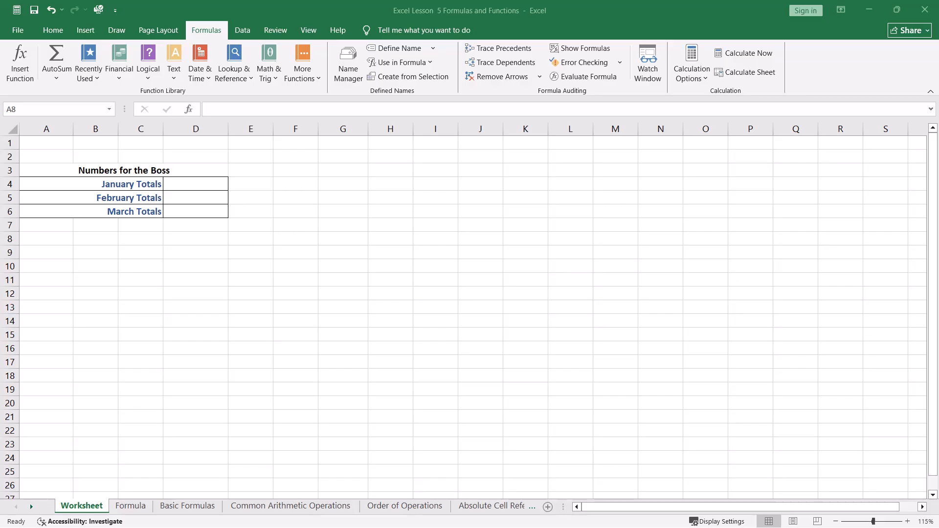
Review the monthly totals on the Named Ranges sheet and return to the Worksheet sheet
{"action": "right_click", "coordinate": [31, 503]}
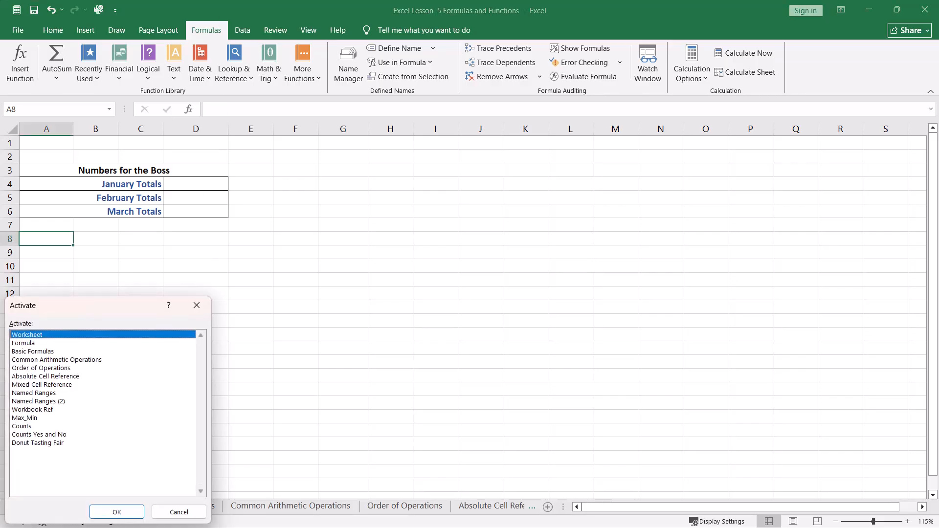
{"action": "left_click", "coordinate": [34, 393]}
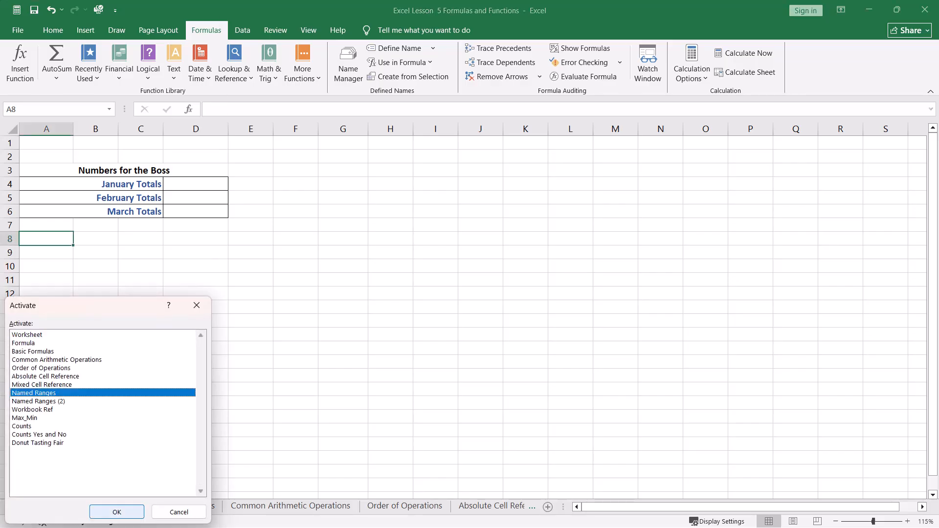
{"action": "left_click", "coordinate": [117, 512]}
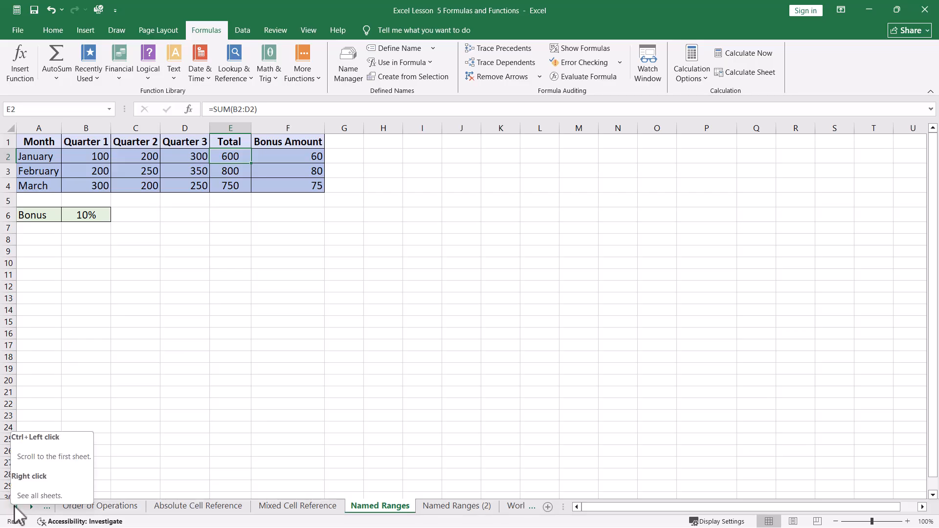
{"action": "right_click", "coordinate": [13, 507]}
{"action": "left_click", "coordinate": [40, 343]}
{"action": "key", "text": "Up"}
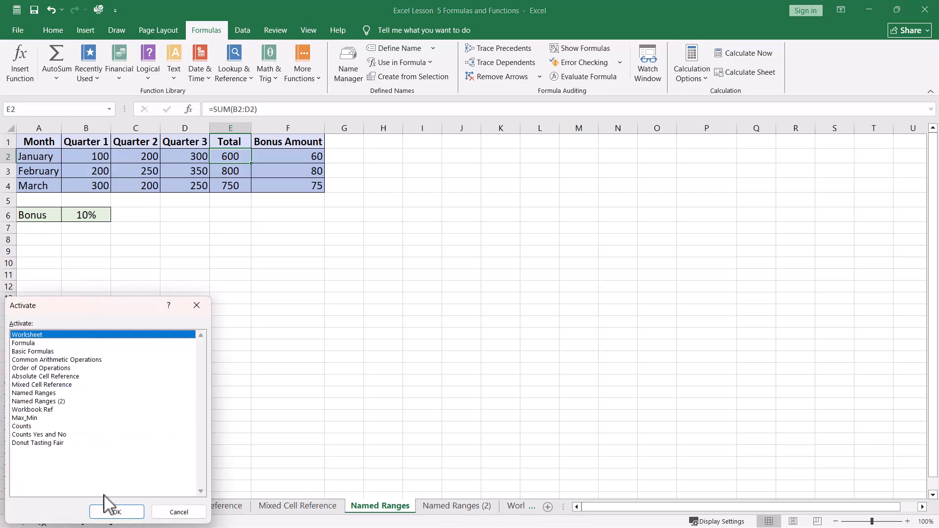
{"action": "left_click", "coordinate": [114, 509]}
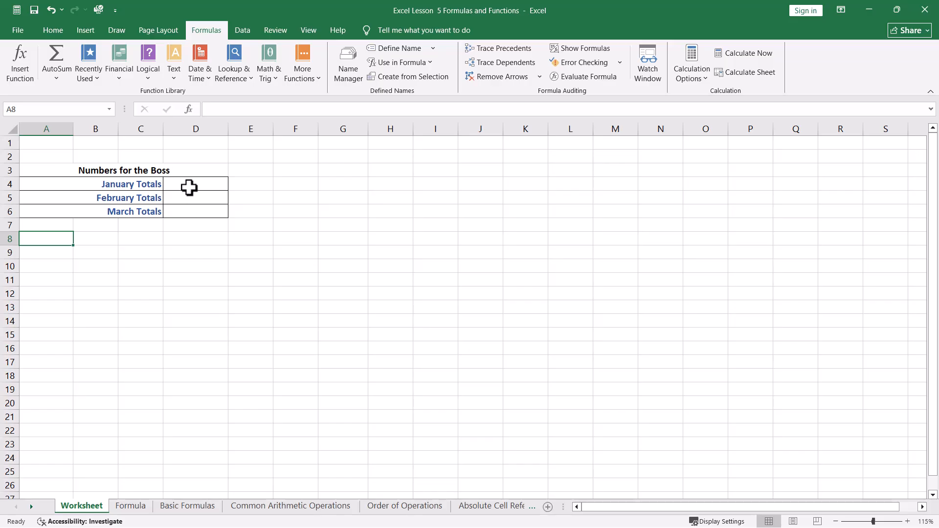
Link January Totals in D4 to January's total on the Named Ranges sheet with ='Named Ranges'!E2, and recheck the formula
{"action": "left_click", "coordinate": [188, 185]}
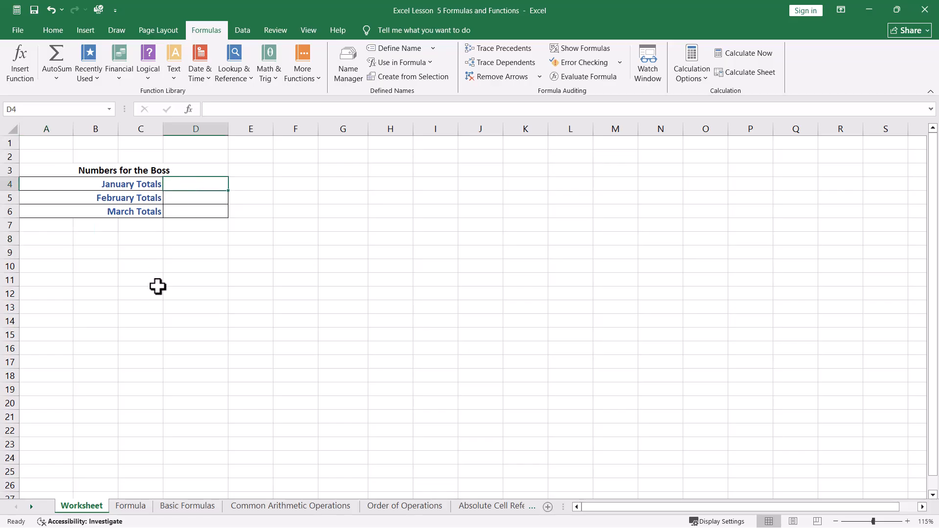
{"action": "type", "text": "="}
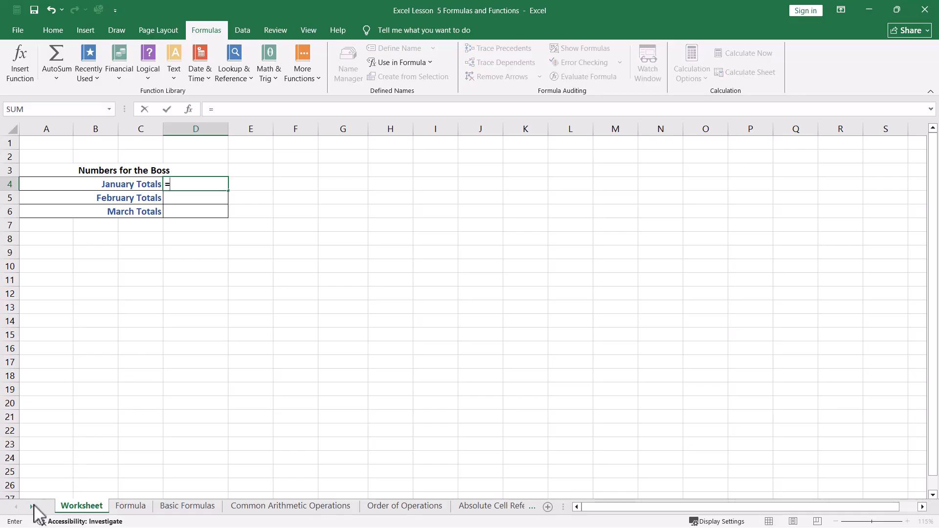
{"action": "right_click", "coordinate": [31, 506]}
{"action": "left_click", "coordinate": [45, 393]}
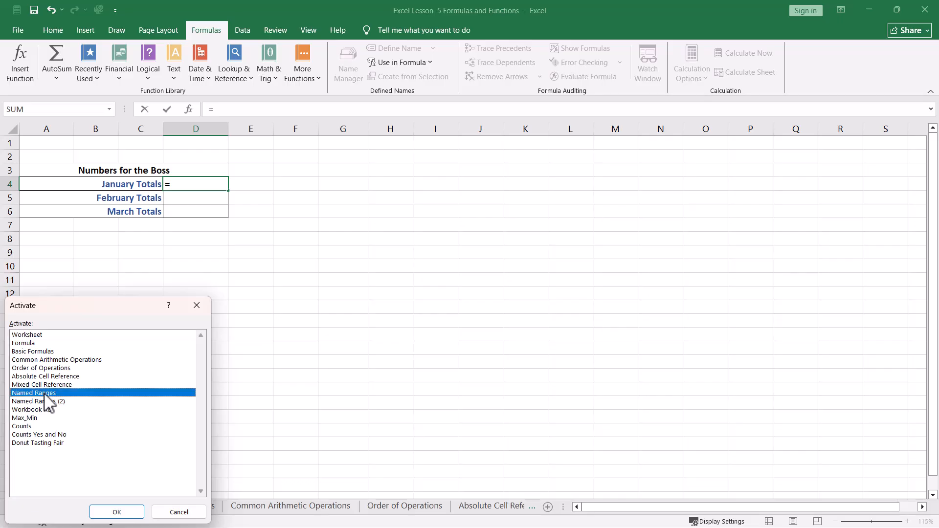
{"action": "left_click", "coordinate": [118, 512]}
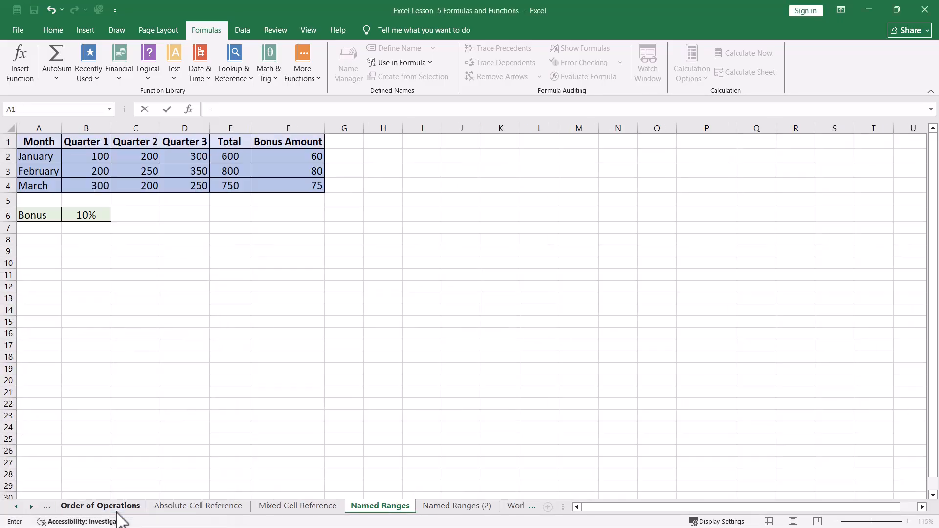
{"action": "left_click", "coordinate": [234, 157]}
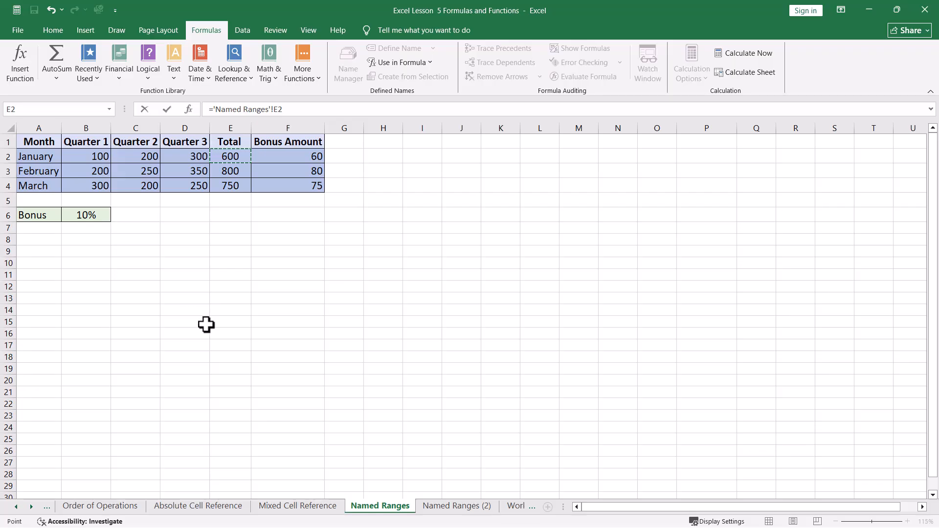
{"action": "key", "text": "Return"}
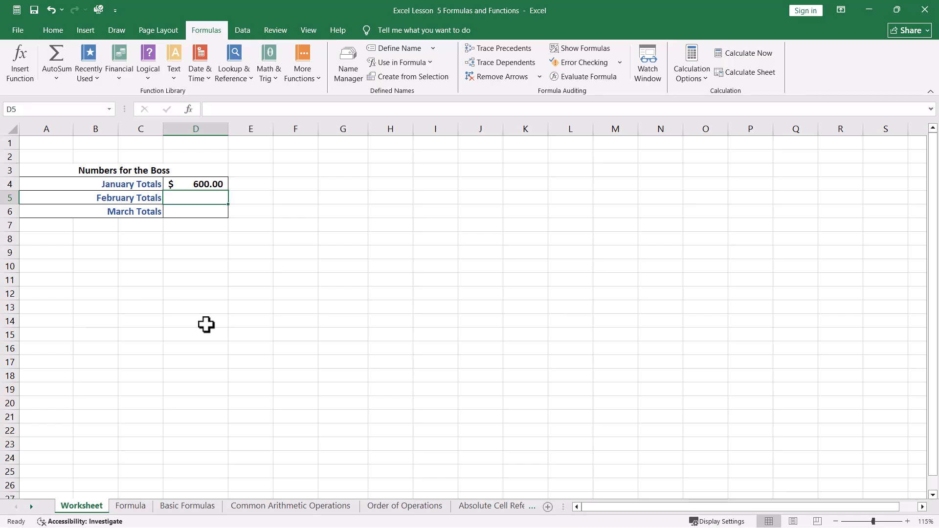
{"action": "left_click", "coordinate": [196, 185]}
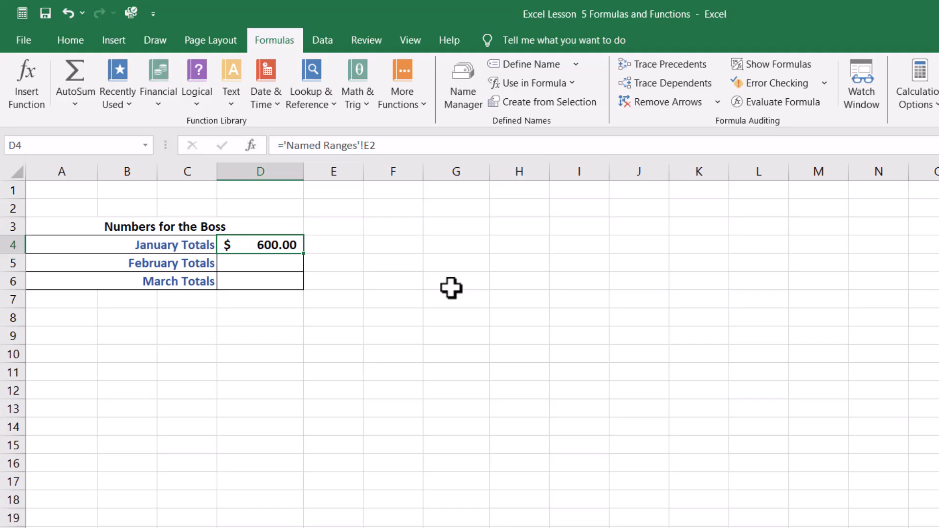
Link February Totals in D5 to February's total with ='Named Ranges'!E3, and recheck the formula
{"action": "left_click", "coordinate": [246, 264]}
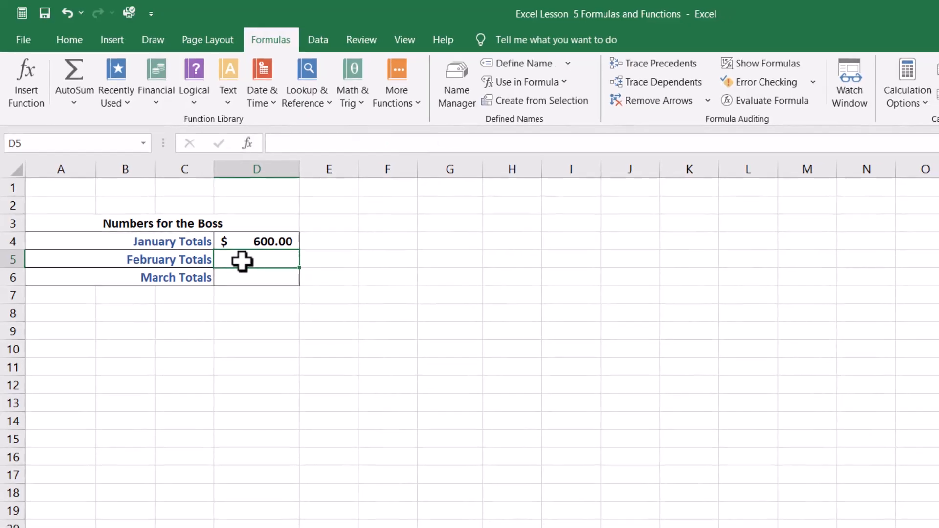
{"action": "type", "text": "="}
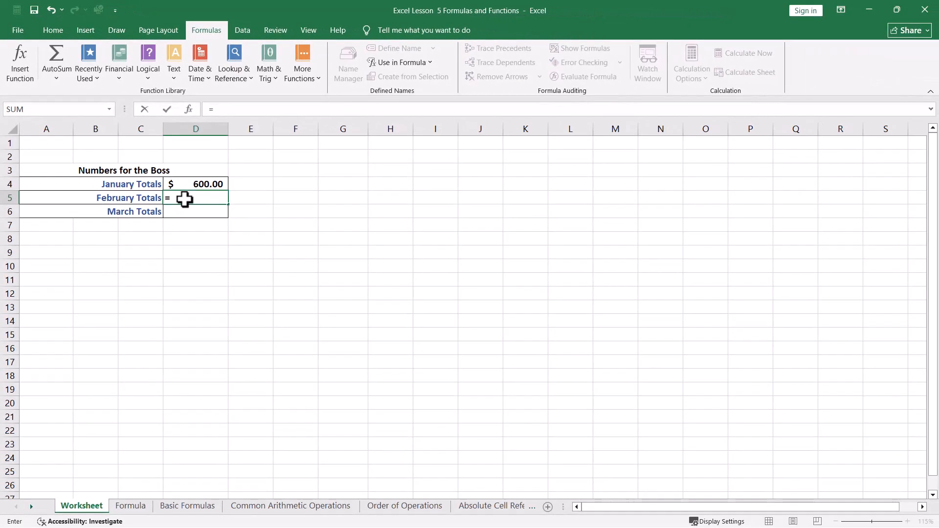
{"action": "right_click", "coordinate": [31, 507]}
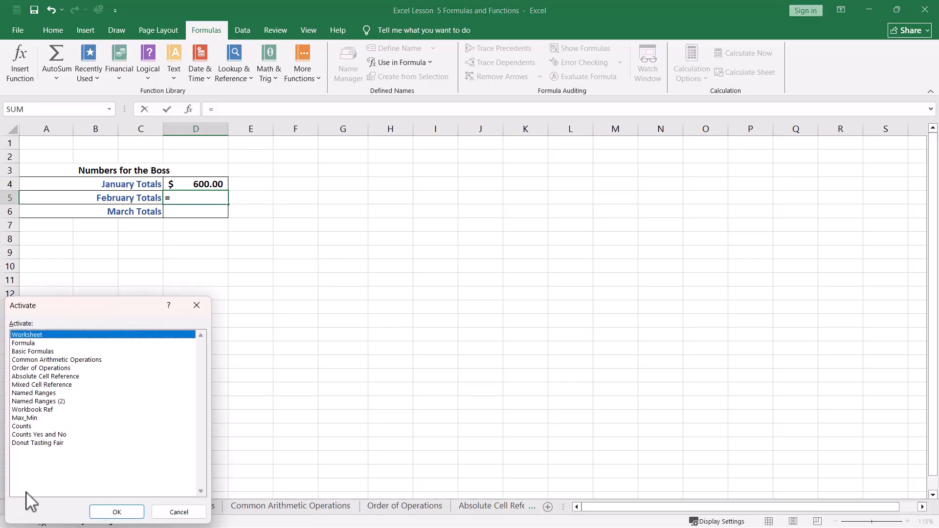
{"action": "left_click", "coordinate": [29, 393]}
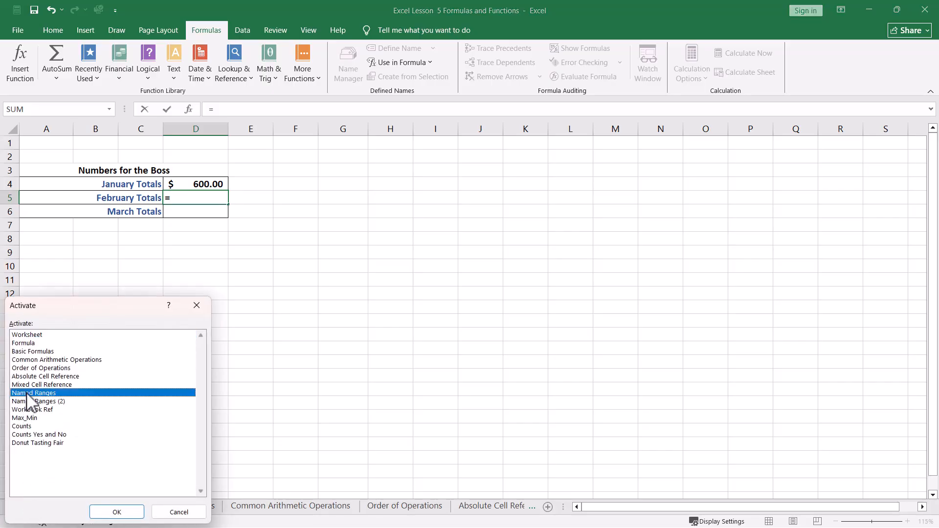
{"action": "left_click", "coordinate": [117, 512]}
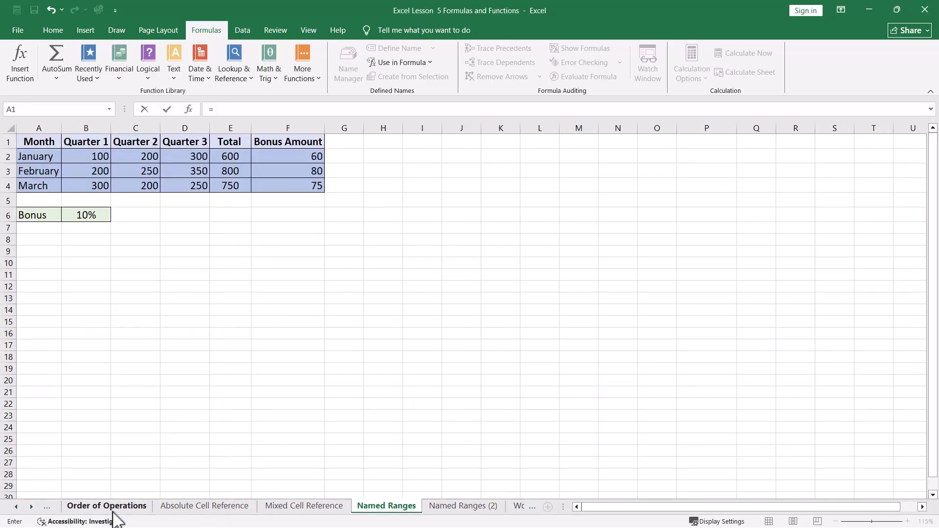
{"action": "left_click", "coordinate": [231, 174]}
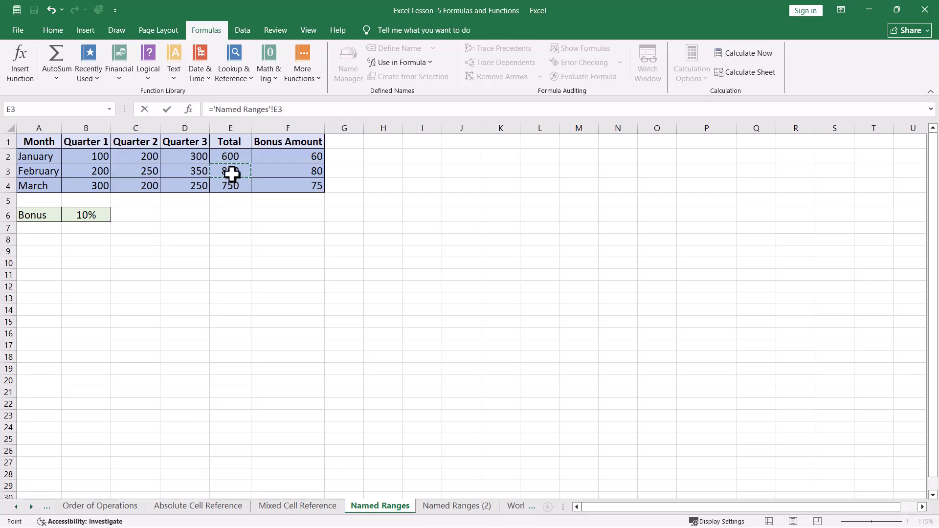
{"action": "key", "text": "Escape"}
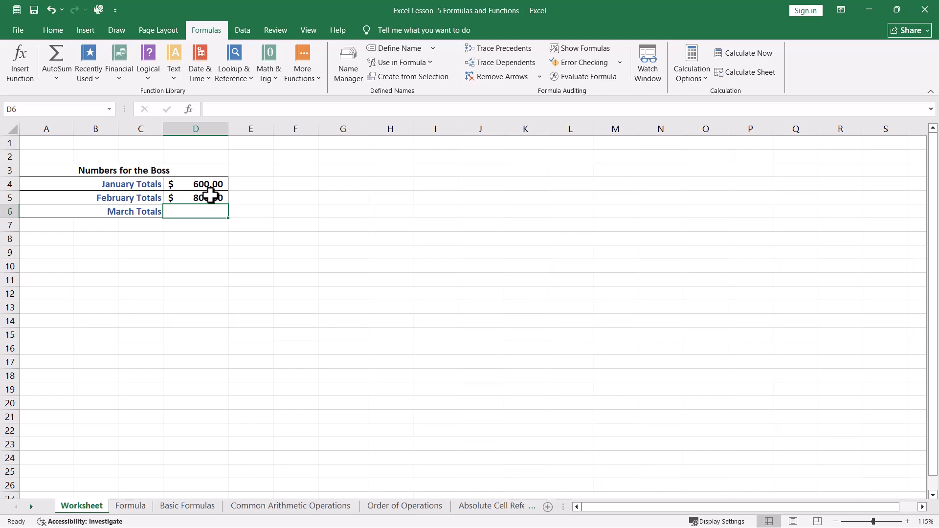
{"action": "left_click", "coordinate": [210, 196]}
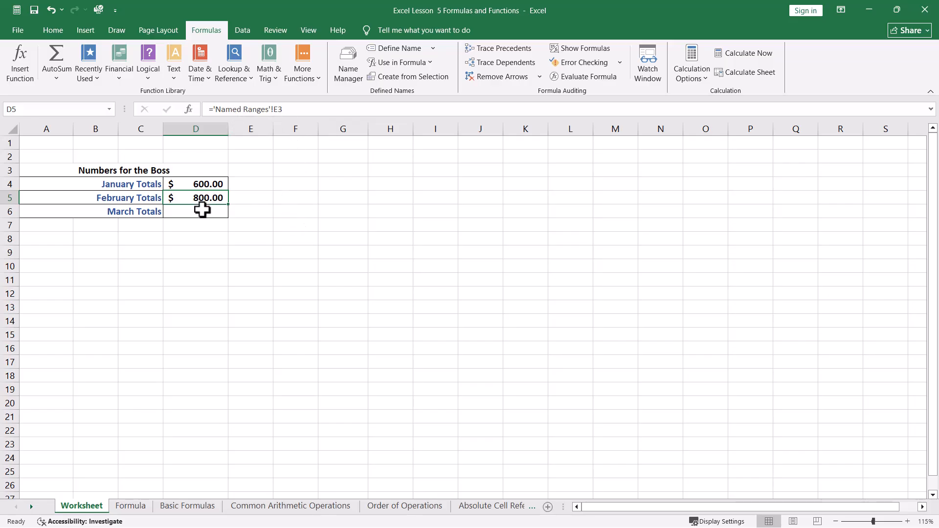
Link March Totals in D6 to March's total with ='Named Ranges'!E4, and recheck the formula
{"action": "left_click", "coordinate": [195, 213]}
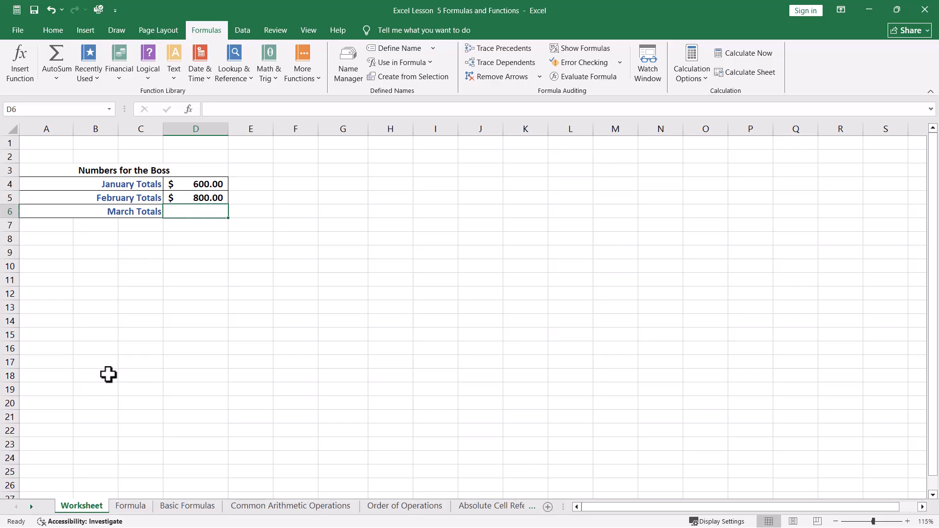
{"action": "type", "text": "="}
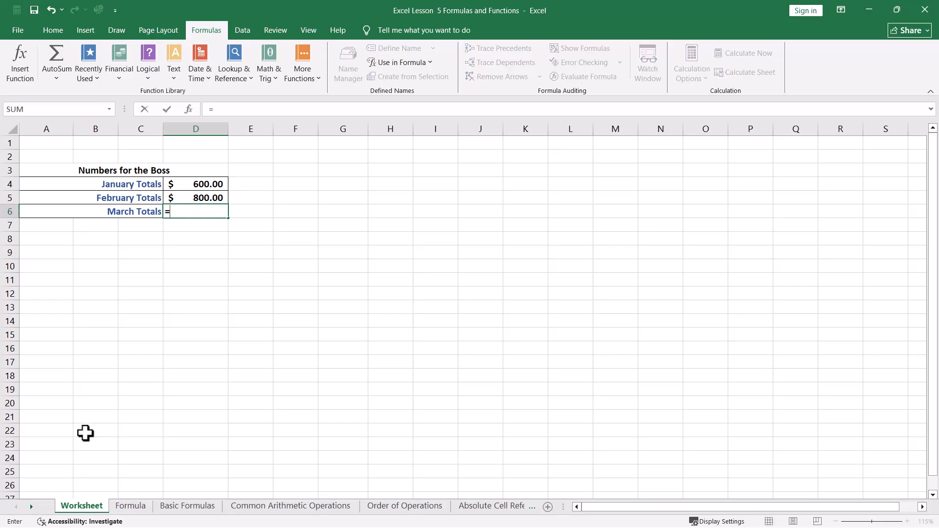
{"action": "right_click", "coordinate": [31, 507]}
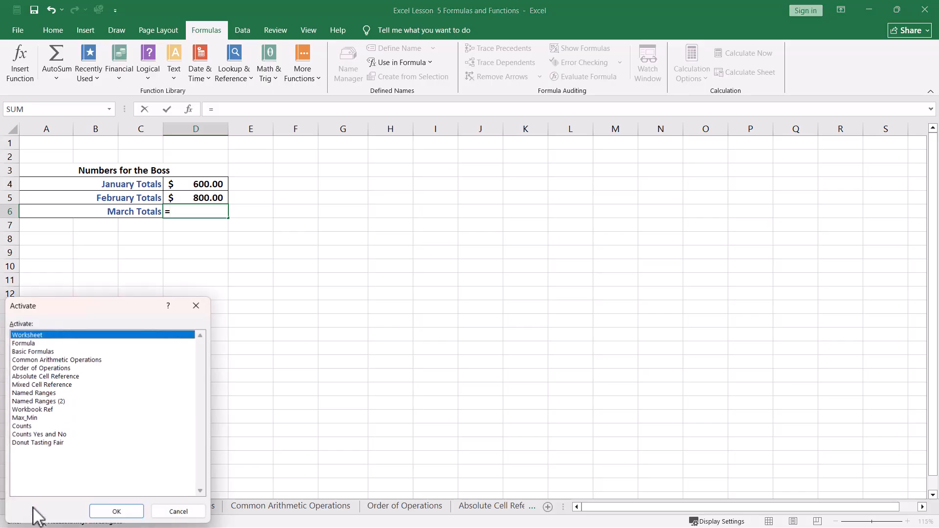
{"action": "left_click", "coordinate": [44, 393]}
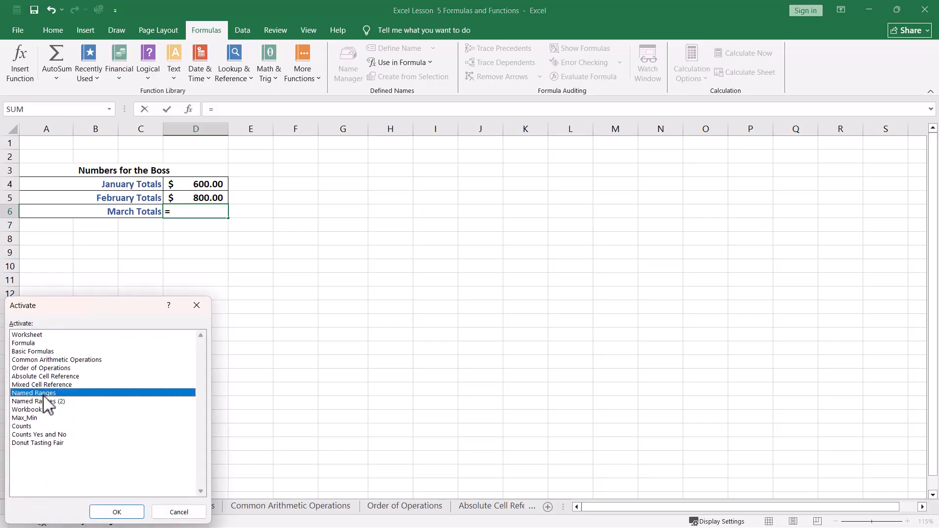
{"action": "left_click", "coordinate": [120, 511]}
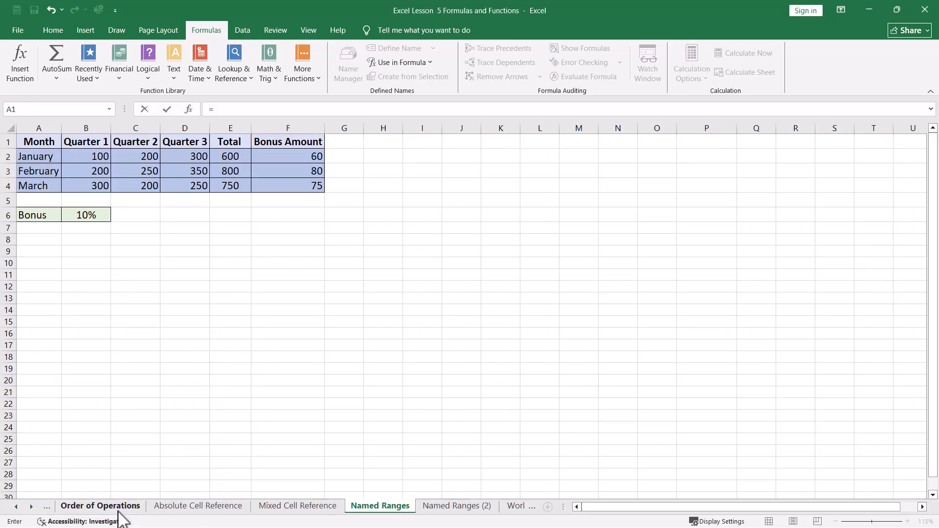
{"action": "left_click", "coordinate": [234, 193]}
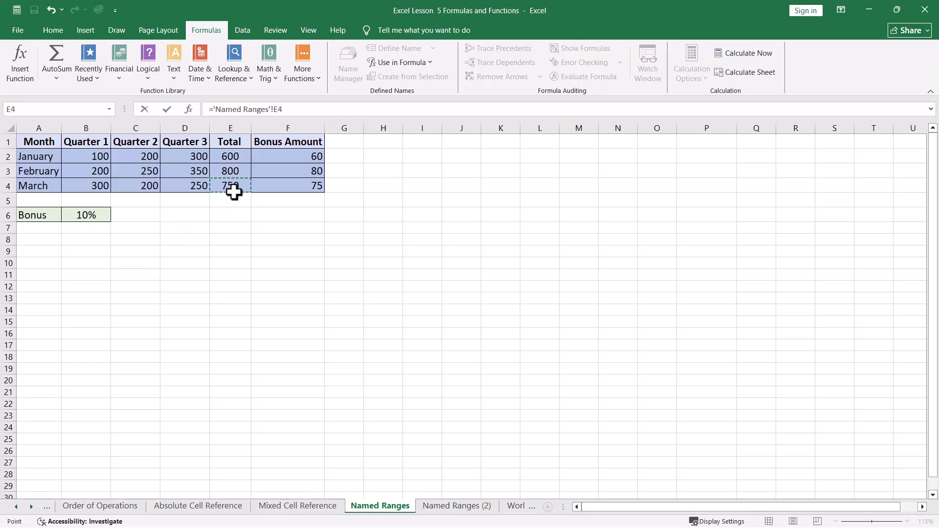
{"action": "key", "text": "Return"}
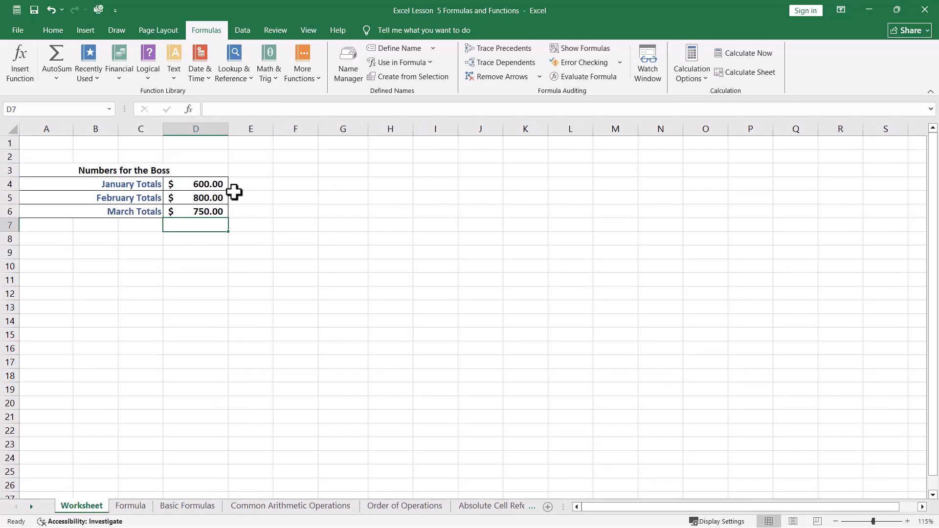
{"action": "left_click", "coordinate": [221, 212]}
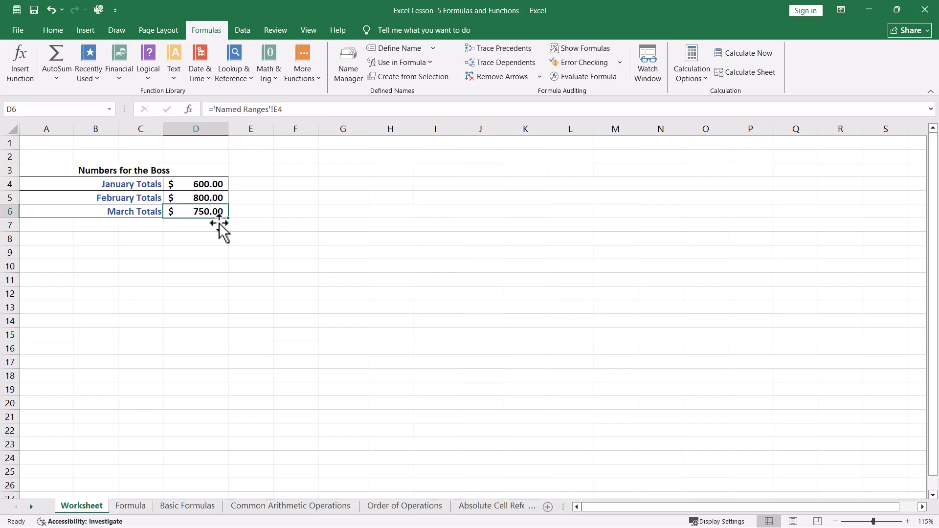
{"action": "left_click", "coordinate": [207, 251]}
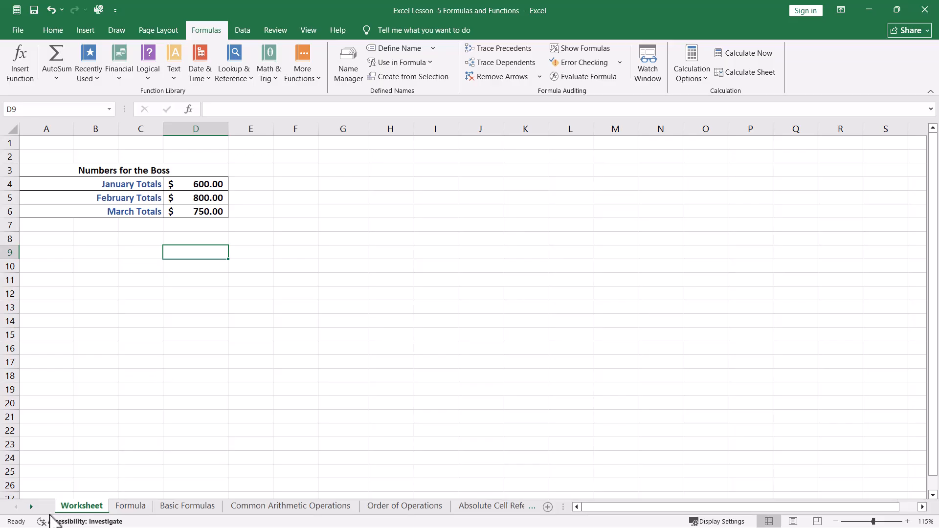
On the Workbook Ref sheet, link E2 to Advertising's 2012 January sales in the other workbook with ='[Financial Sample Data.xlsx]Financials'!$F$11
{"action": "right_click", "coordinate": [31, 507]}
{"action": "double_click", "coordinate": [64, 415]}
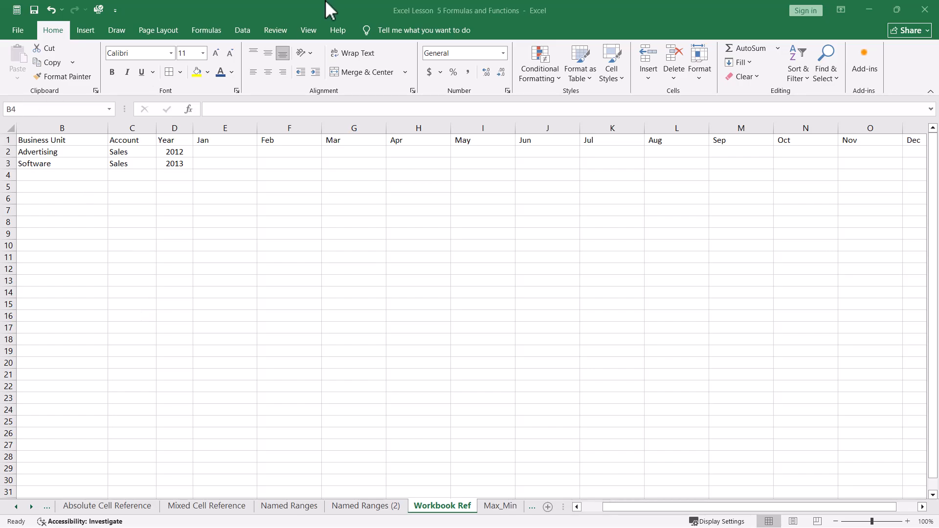
{"action": "double_click", "coordinate": [209, 153]}
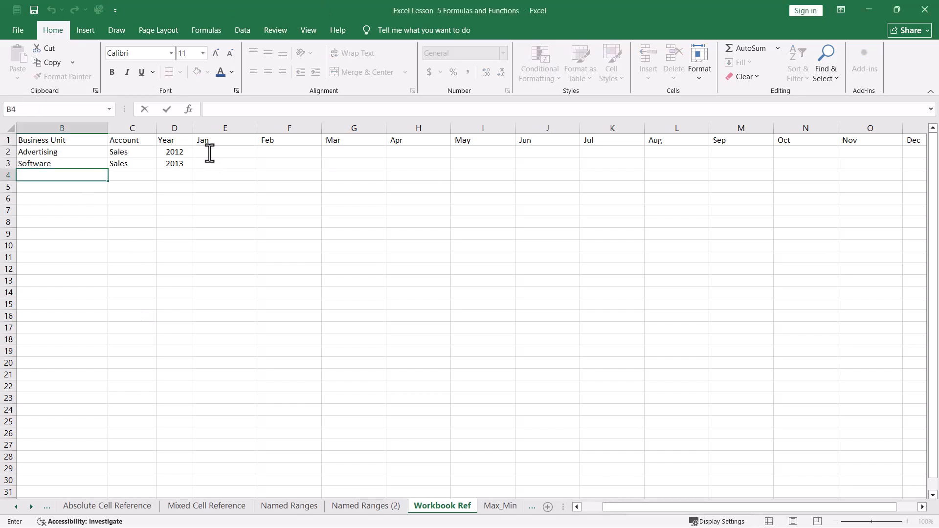
{"action": "left_click", "coordinate": [210, 152]}
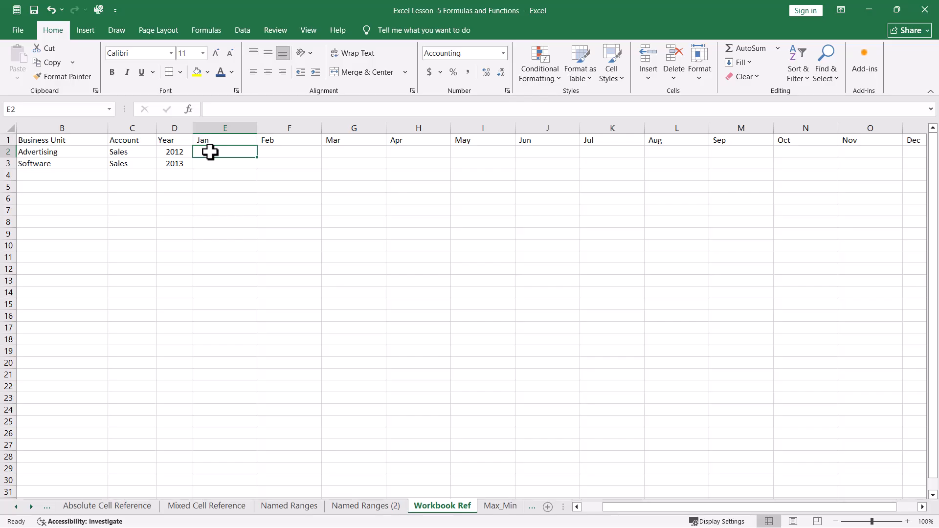
{"action": "type", "text": "="}
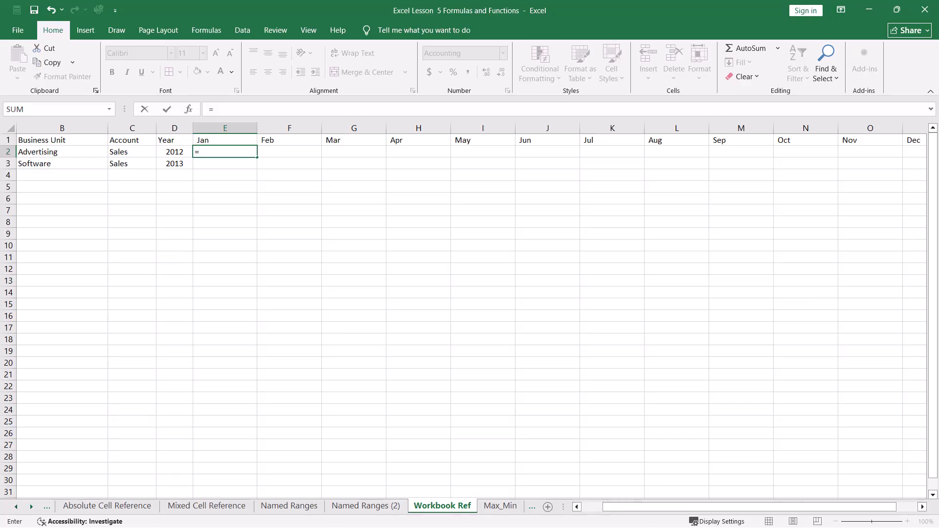
{"action": "key", "text": "ctrl+Tab"}
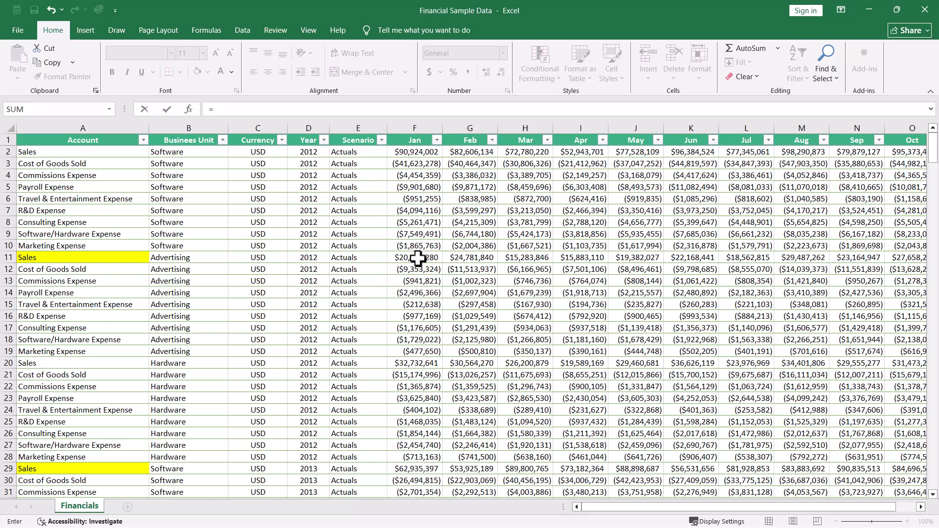
{"action": "left_click", "coordinate": [417, 258]}
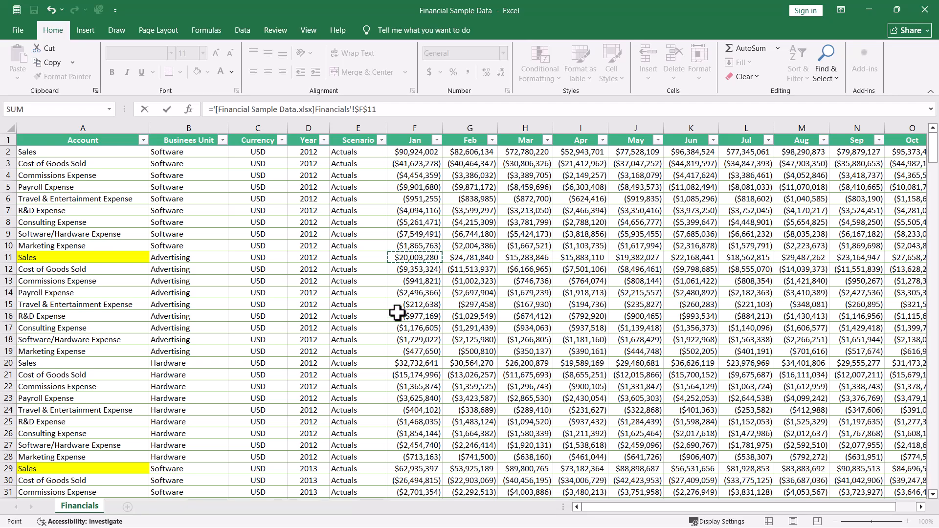
{"action": "key", "text": "Return"}
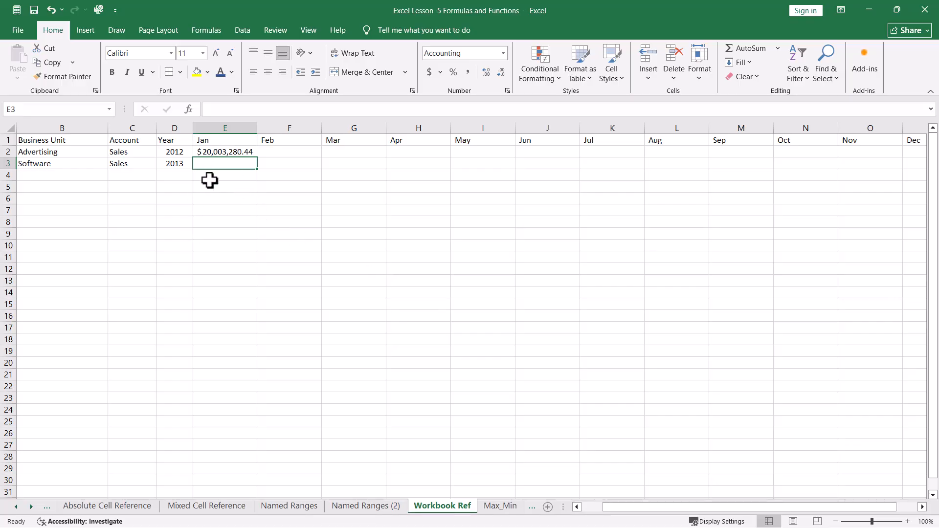
Link E3 to Software's 2013 January sales in the other workbook with ='[Financial Sample Data.xlsx]Financials'!$F$29
{"action": "type", "text": "="}
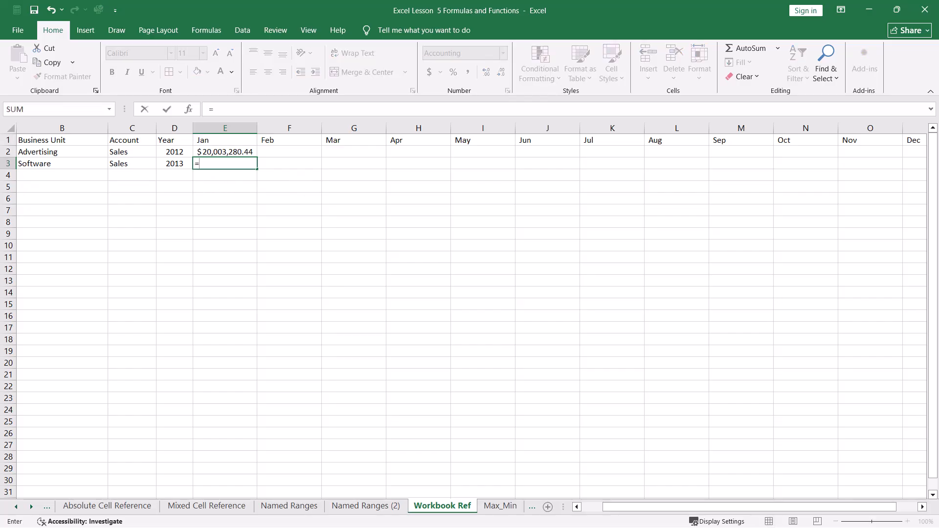
{"action": "key", "text": "alt+Tab"}
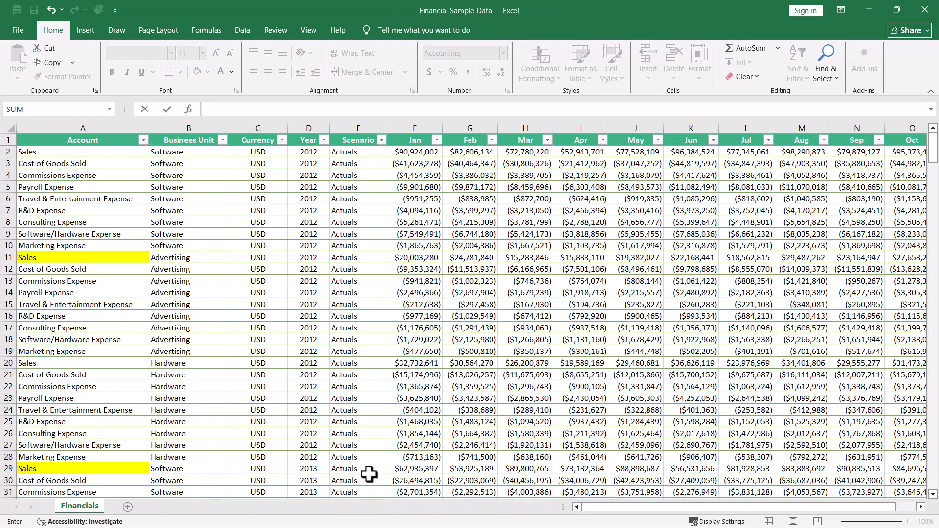
{"action": "left_click", "coordinate": [405, 468]}
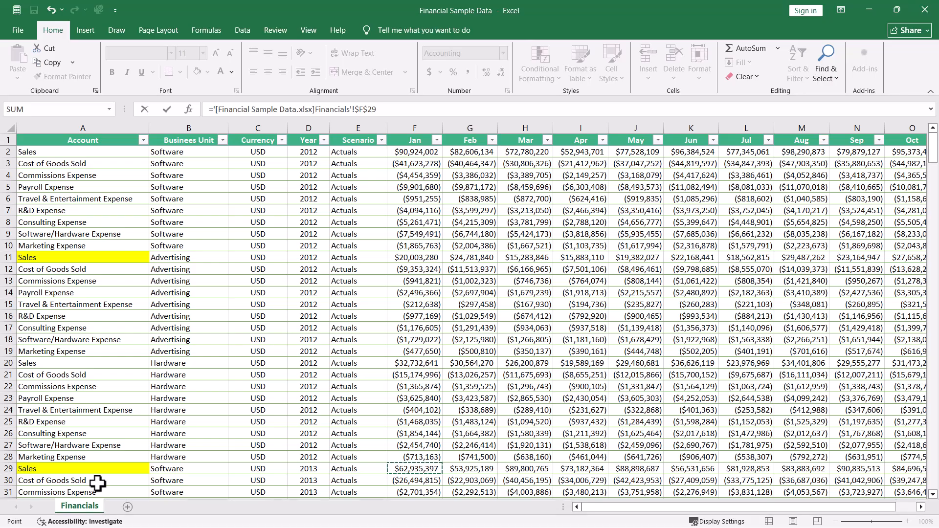
{"action": "key", "text": "Return"}
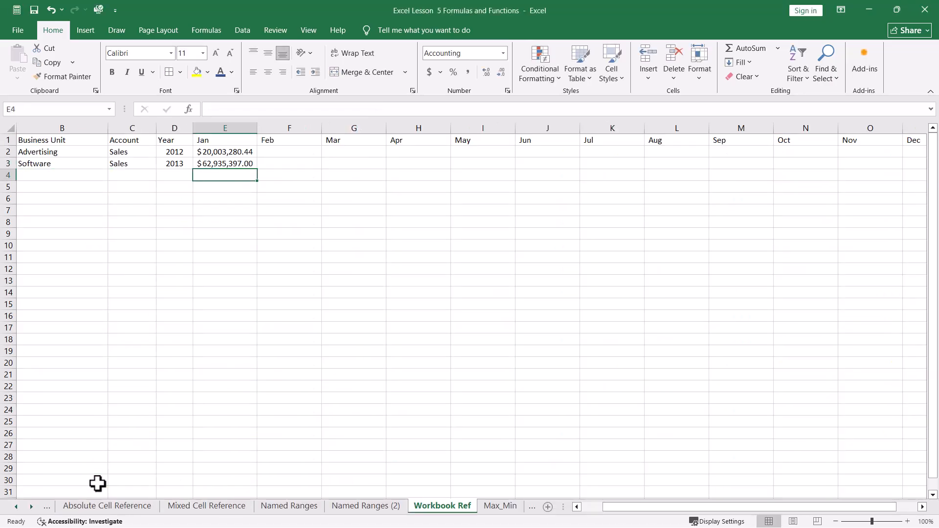
{"action": "left_click", "coordinate": [127, 254]}
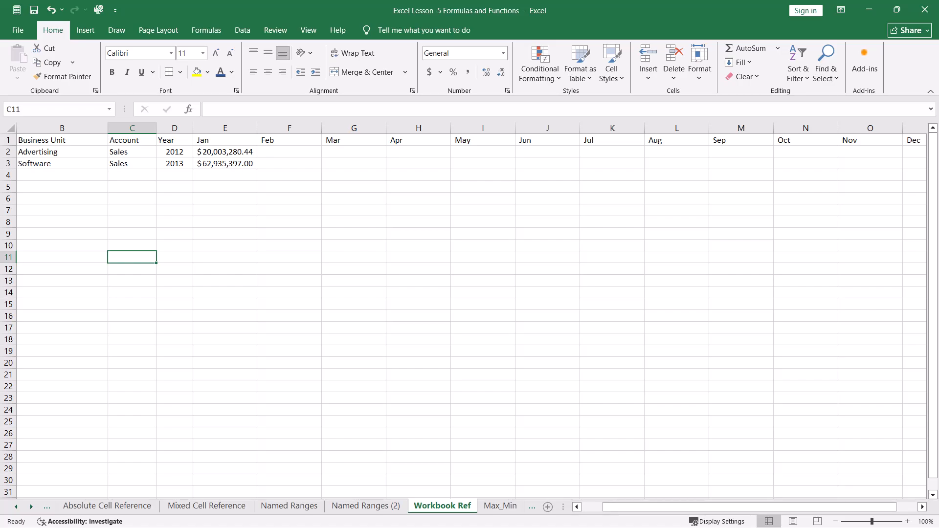
Check E2's external reference formula and select its source cell F11 in the Financial Sample Data workbook
{"action": "left_click", "coordinate": [225, 152]}
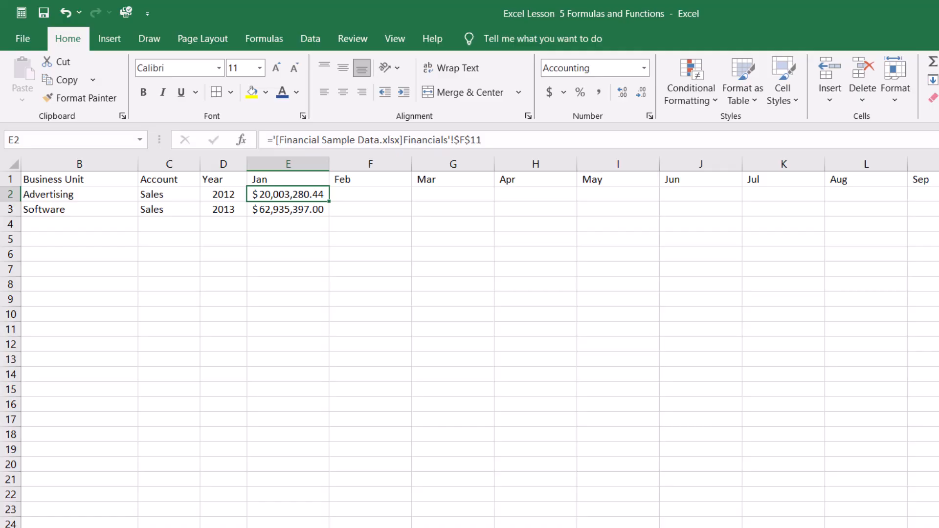
{"action": "key", "text": "alt+Tab"}
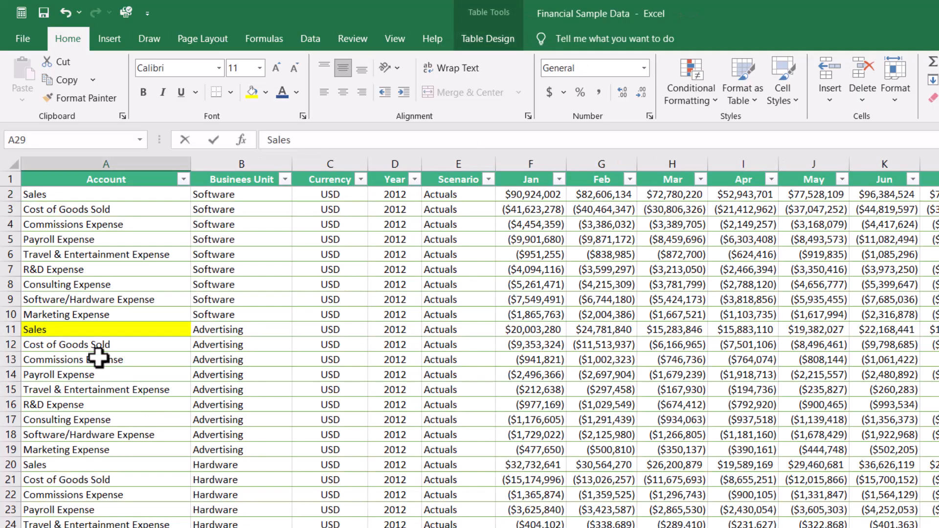
{"action": "left_click", "coordinate": [514, 331]}
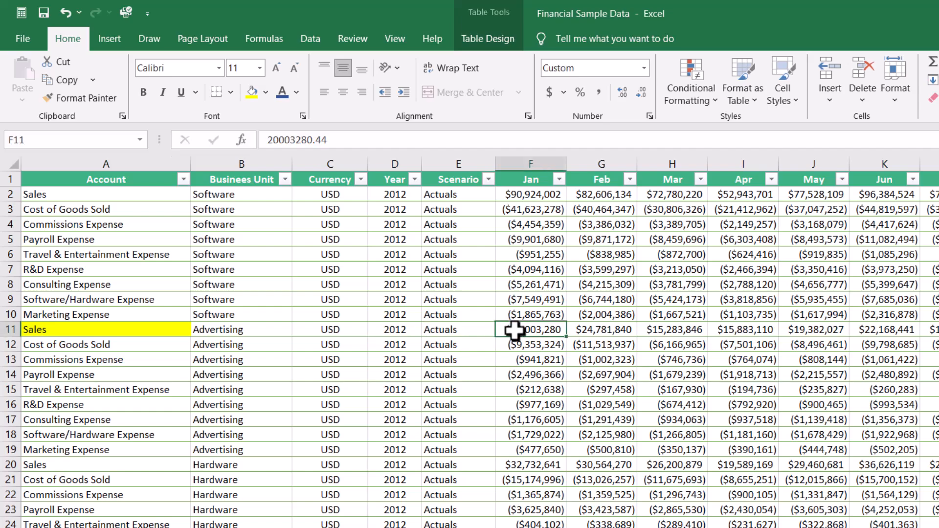